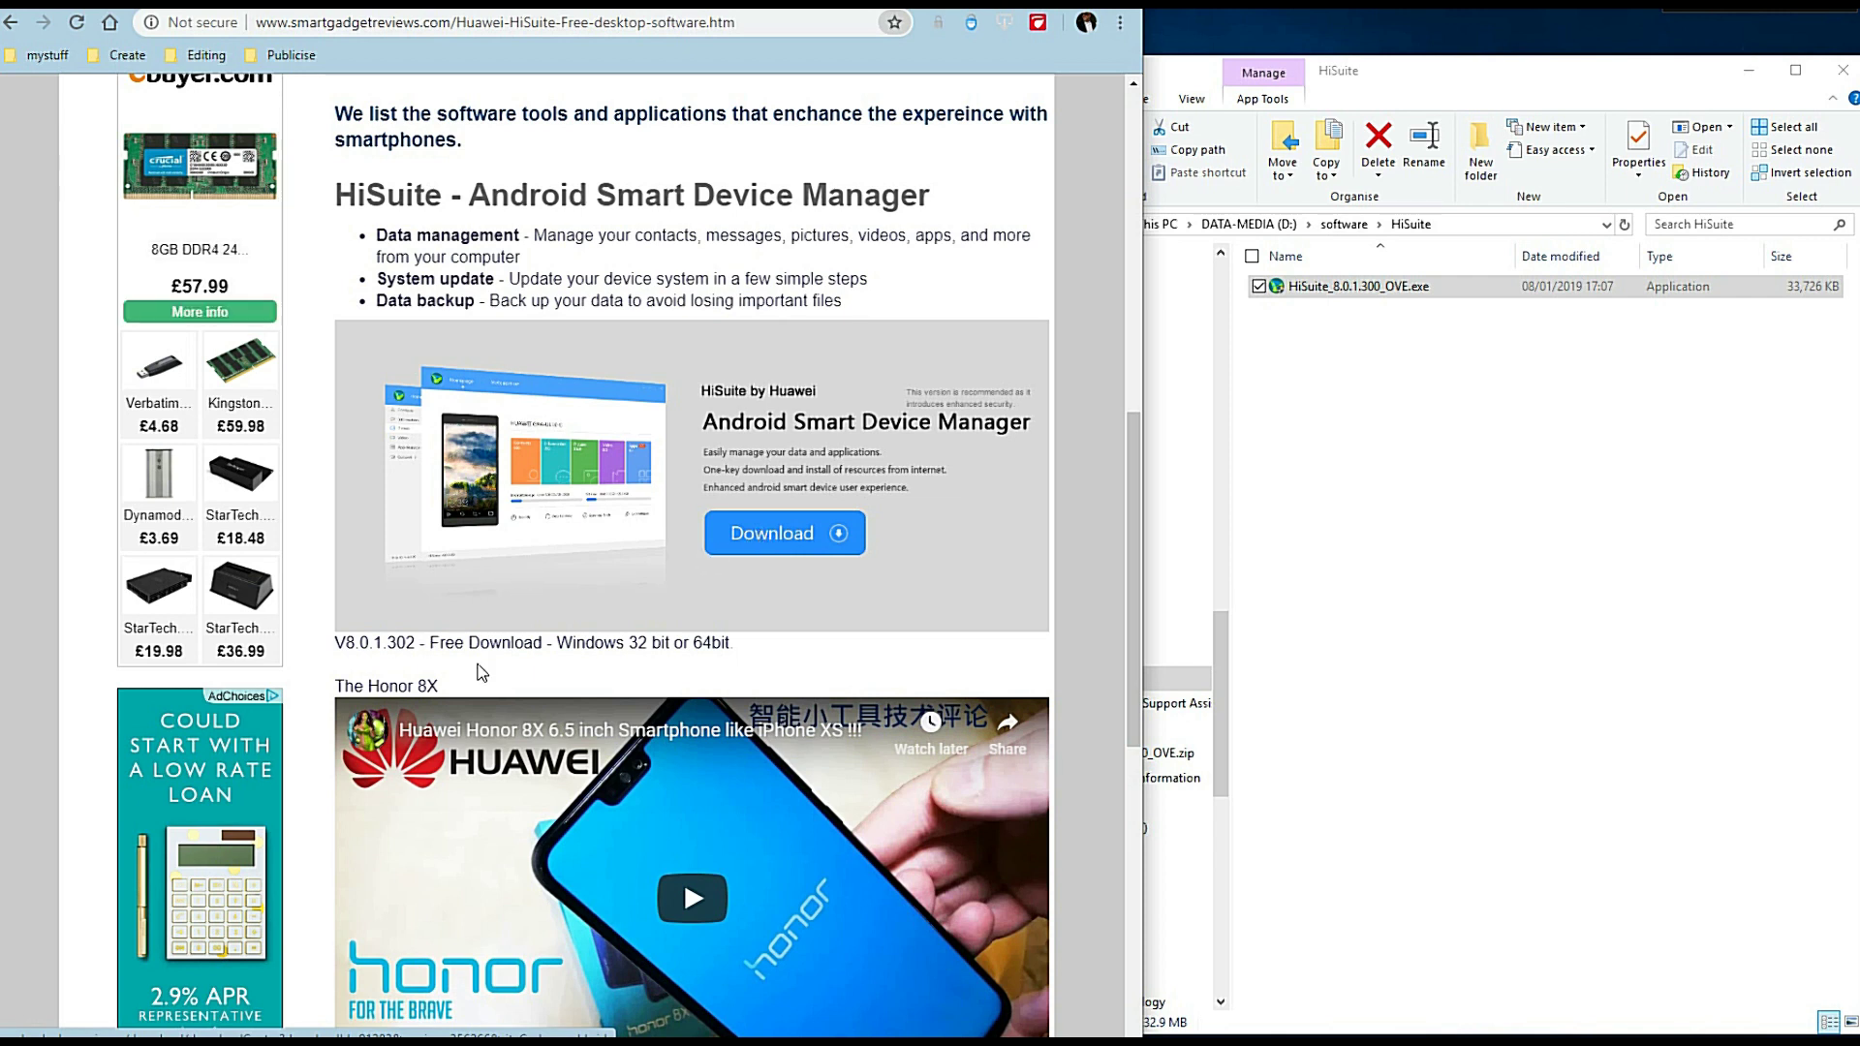
- Run HiSuite_8.0.1.300_OVE.exe, approve it, accept the user agreement and install HiSuite 8.0.1.300
{"action": "left_click", "coordinate": [1526, 370]}
{"action": "double_click", "coordinate": [1359, 288]}
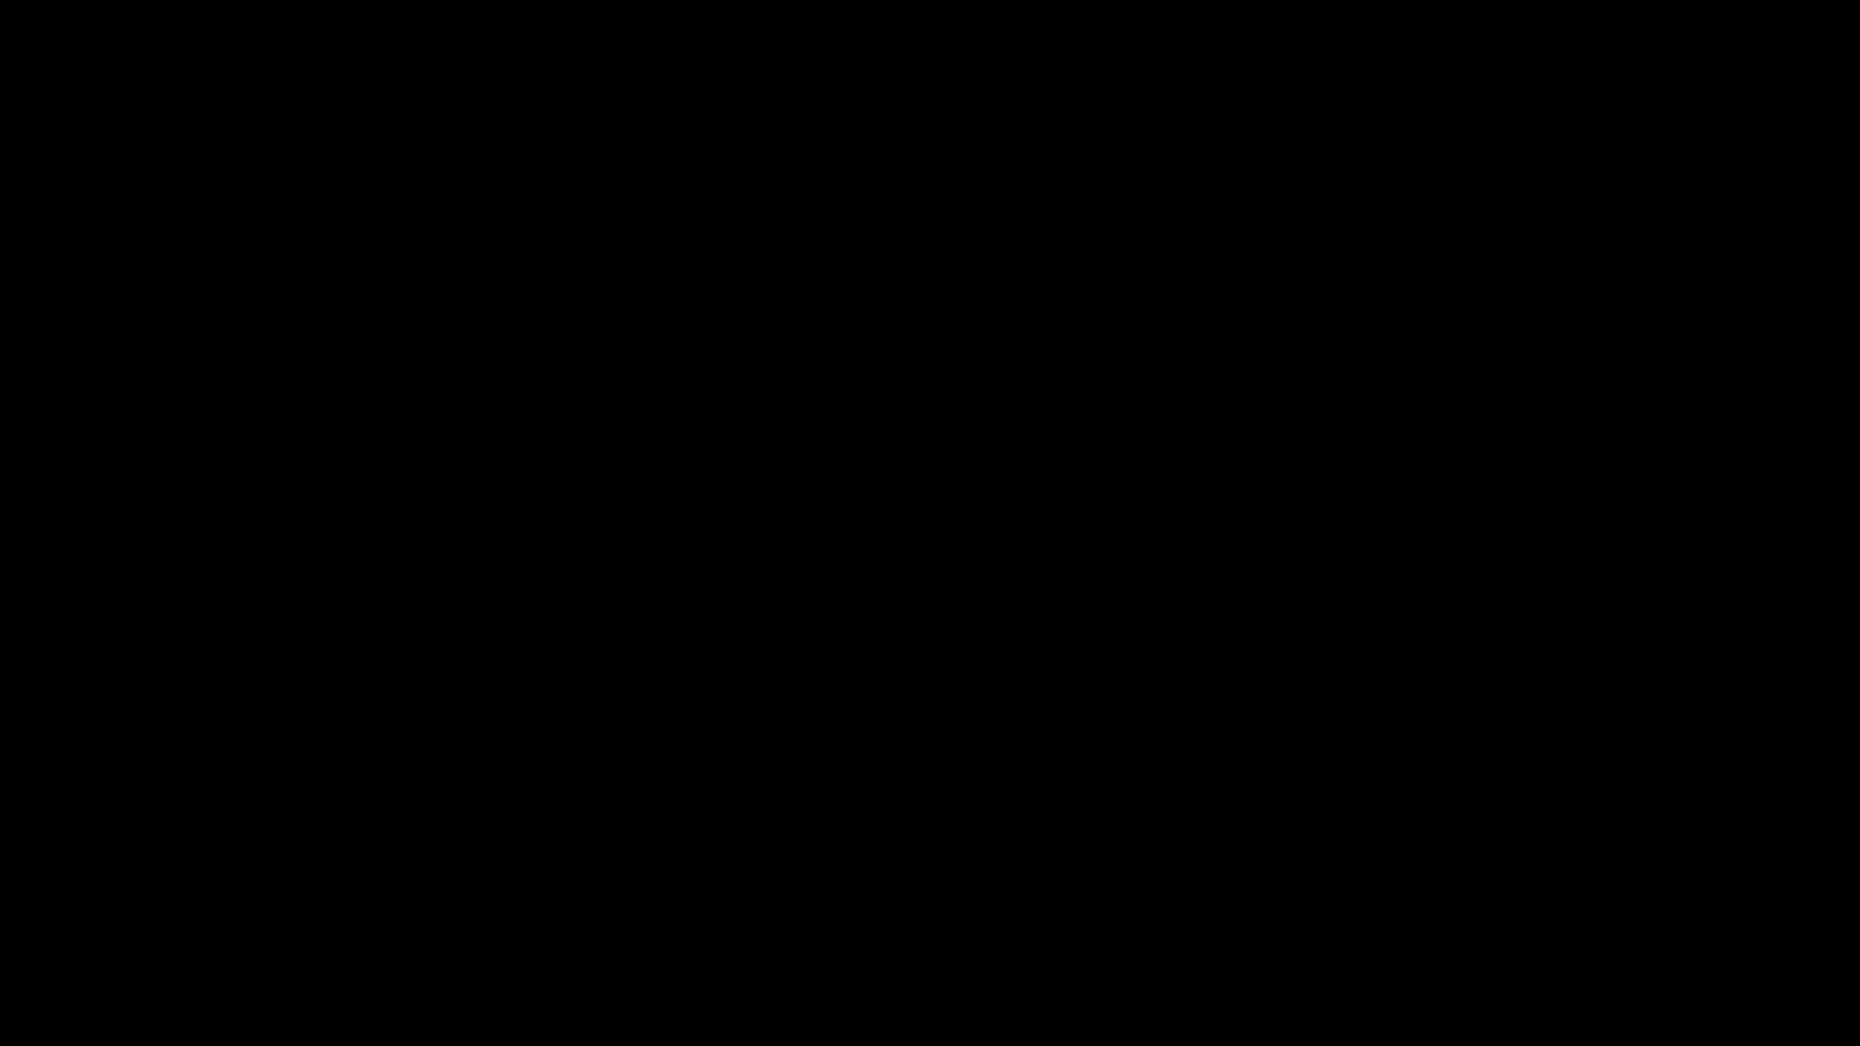
{"action": "left_click", "coordinate": [818, 613]}
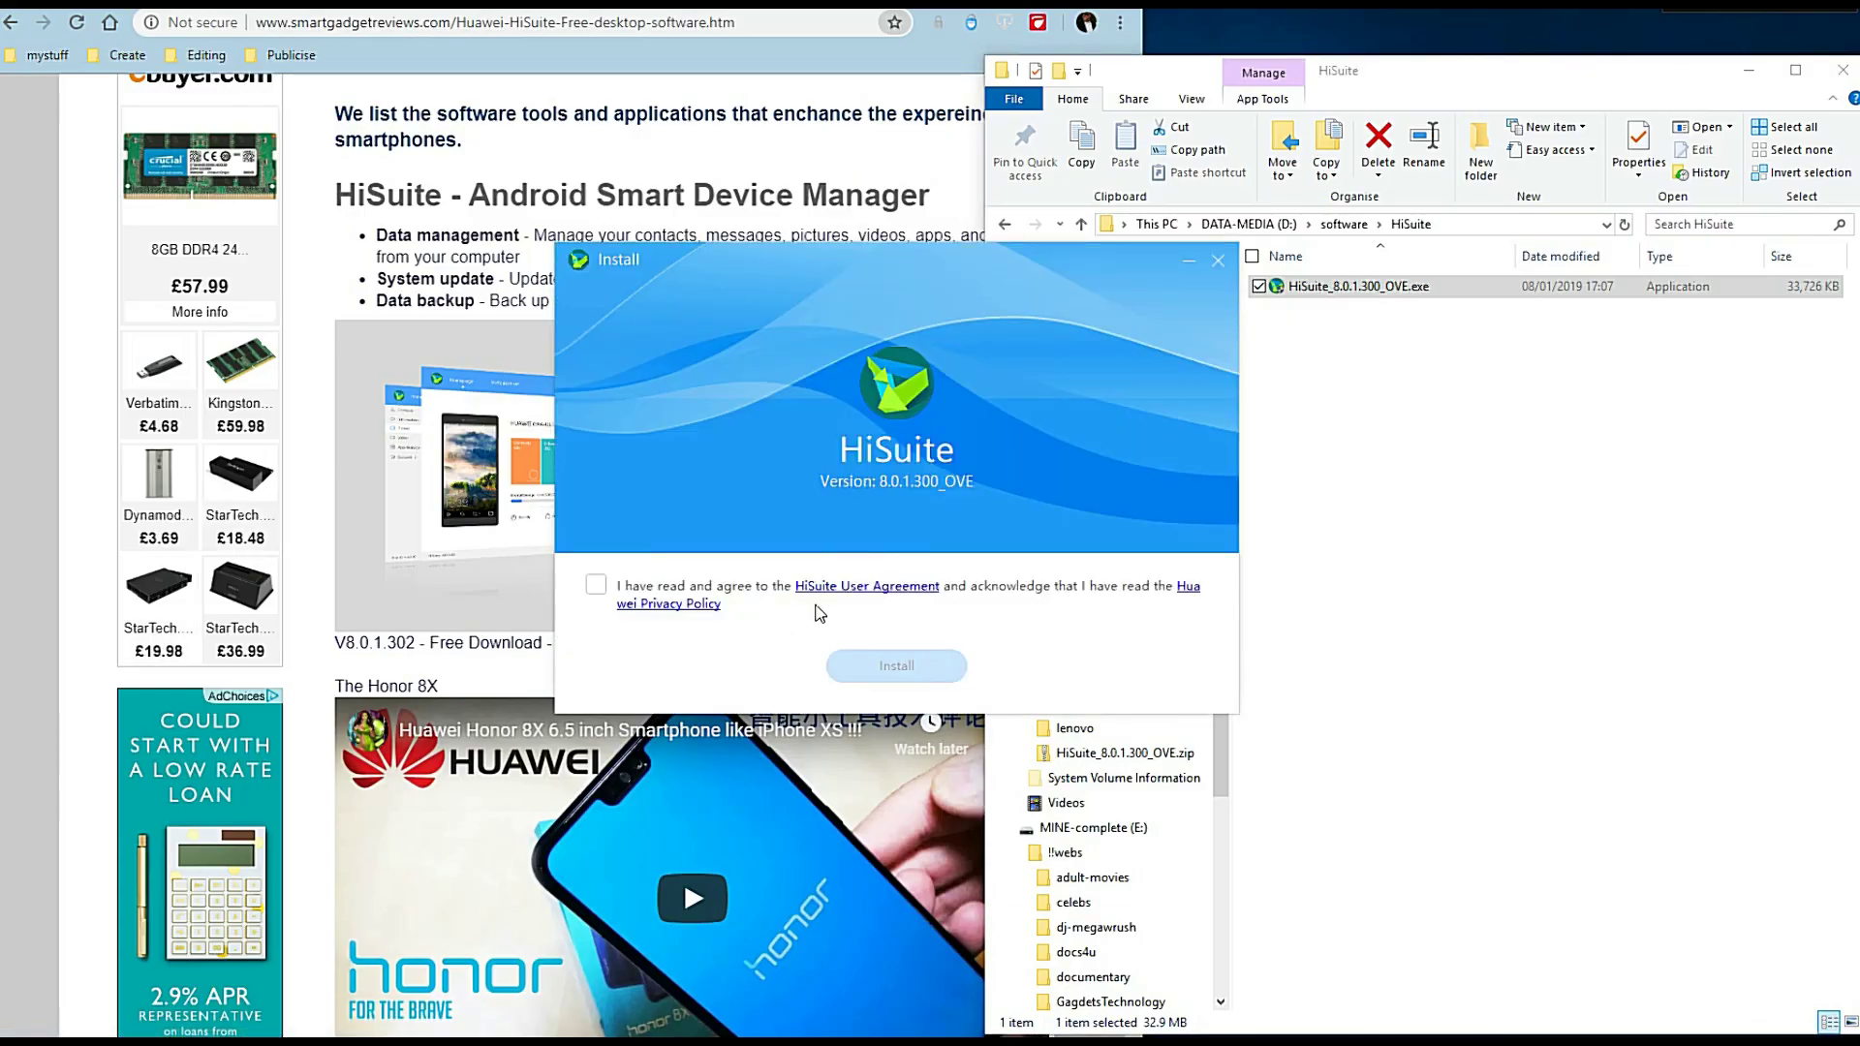
{"action": "left_click", "coordinate": [596, 585]}
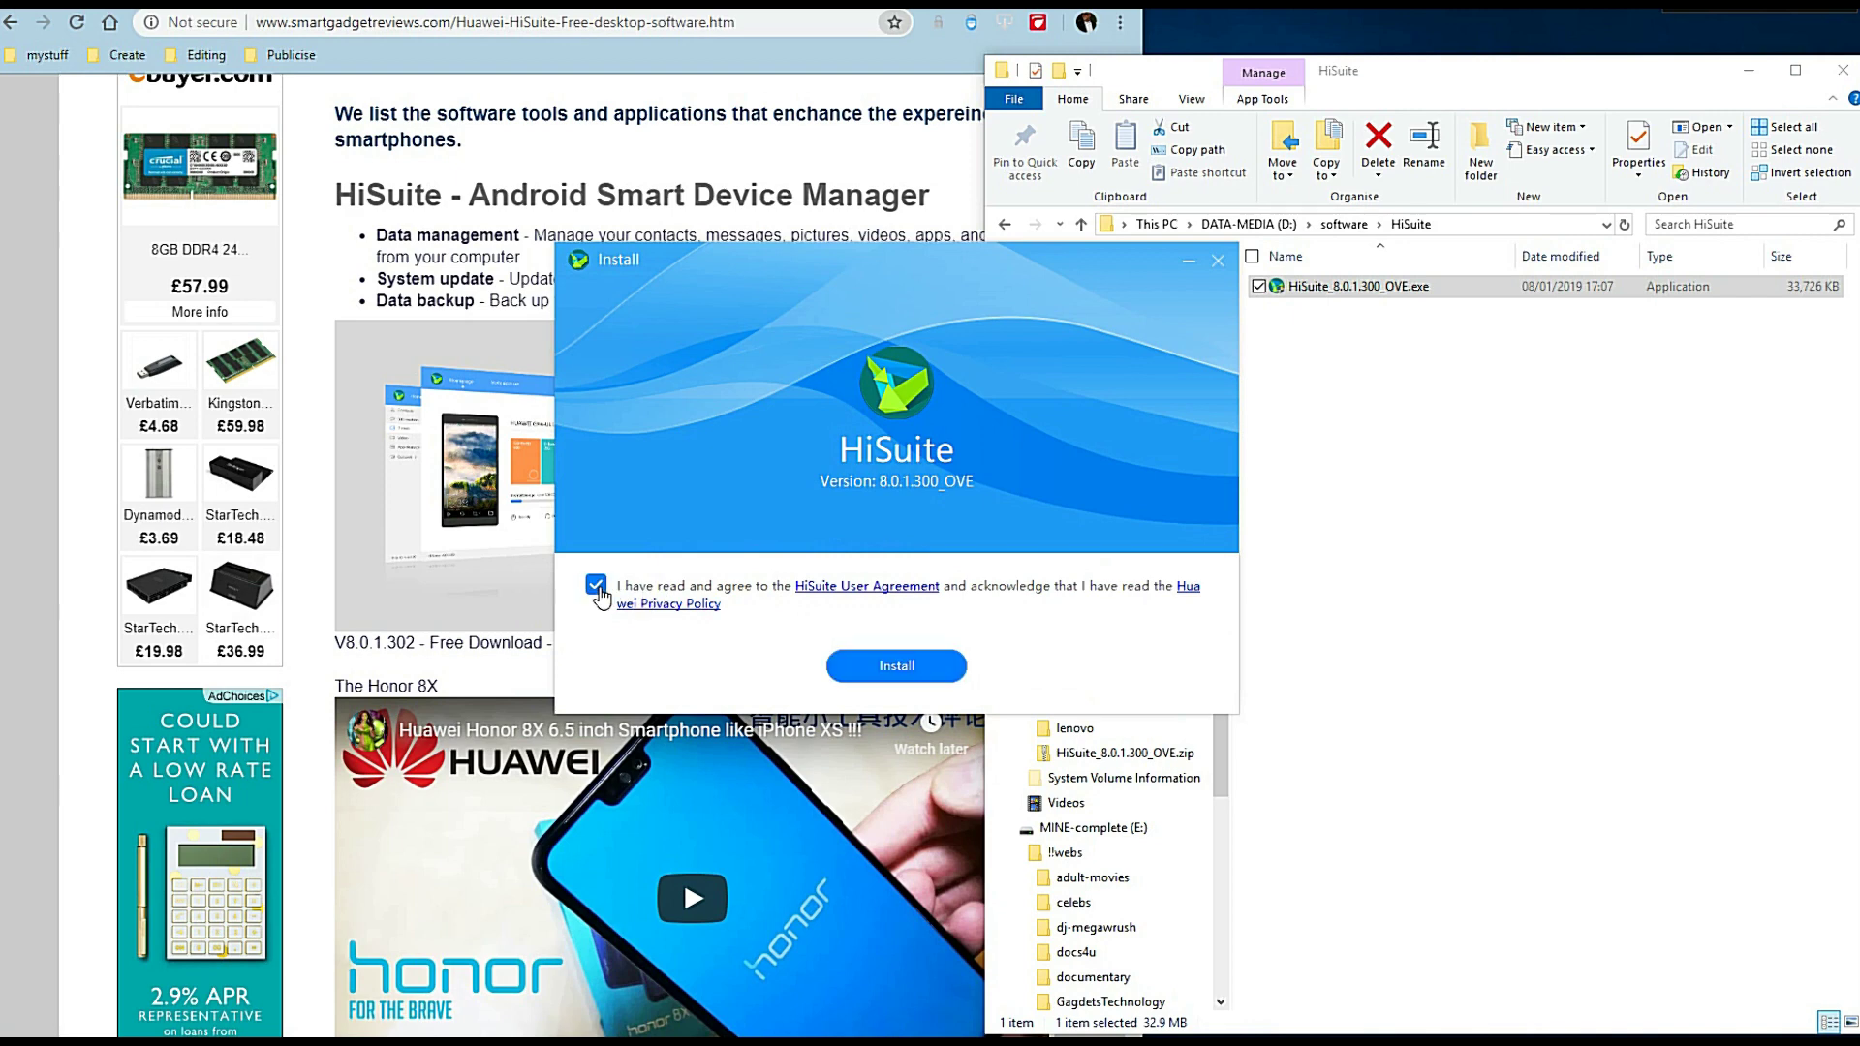
{"action": "left_click", "coordinate": [884, 667]}
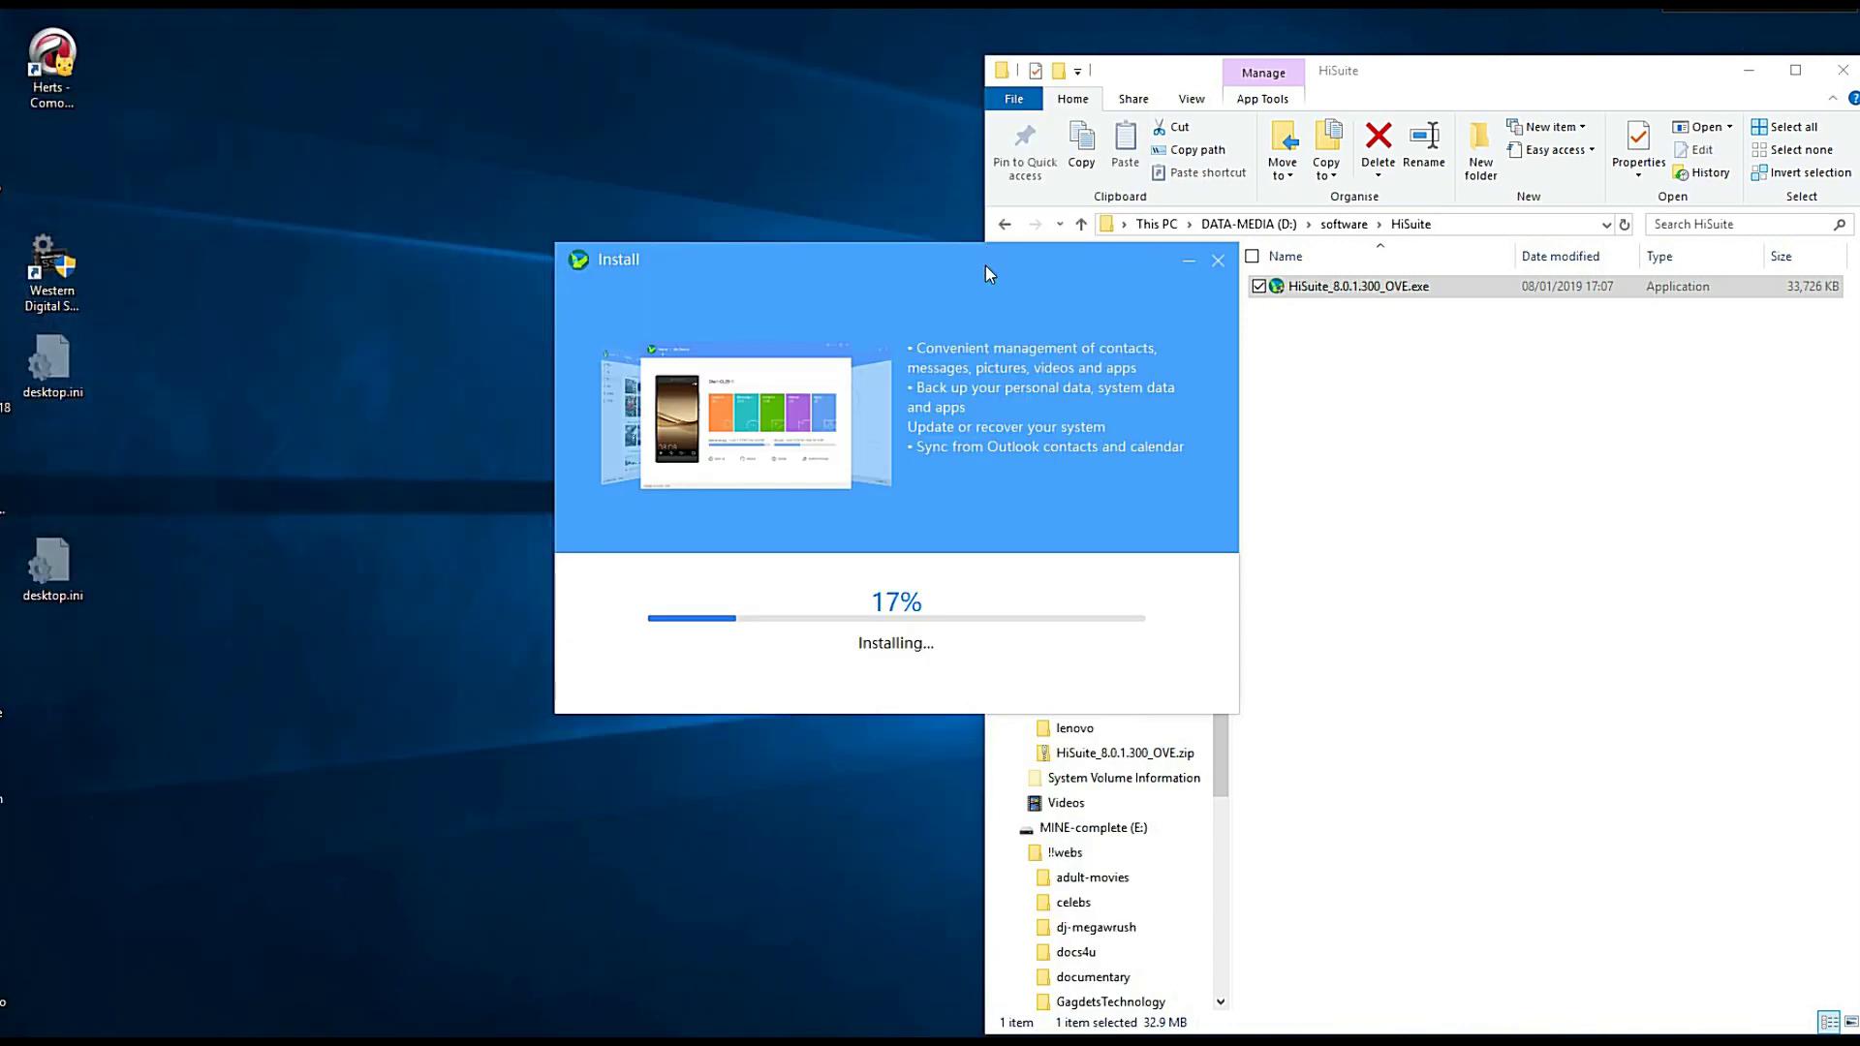
{"action": "left_click_drag", "start_coordinate": [984, 270], "coordinate": [949, 262]}
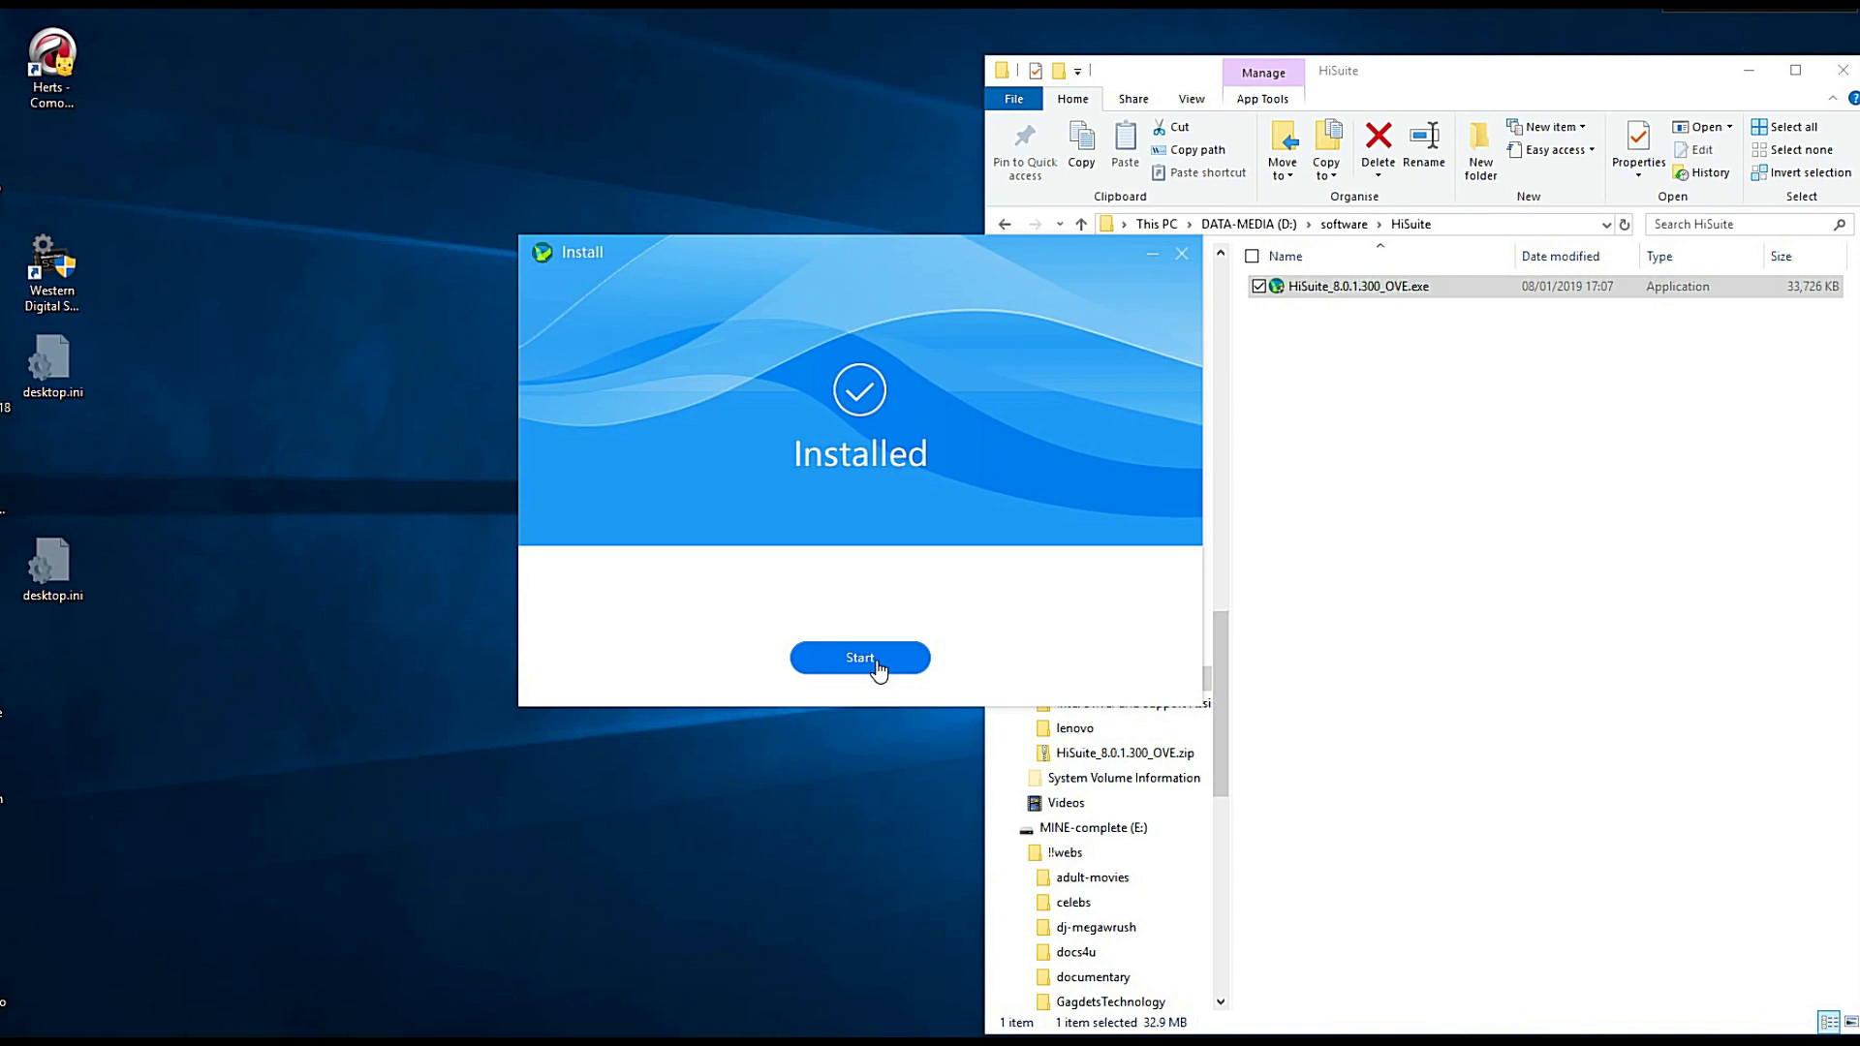
- Launch HiSuite 8.0.1.300 and download the 9.0.3.300 update, reviewing its privacy notice
{"action": "left_click", "coordinate": [860, 659]}
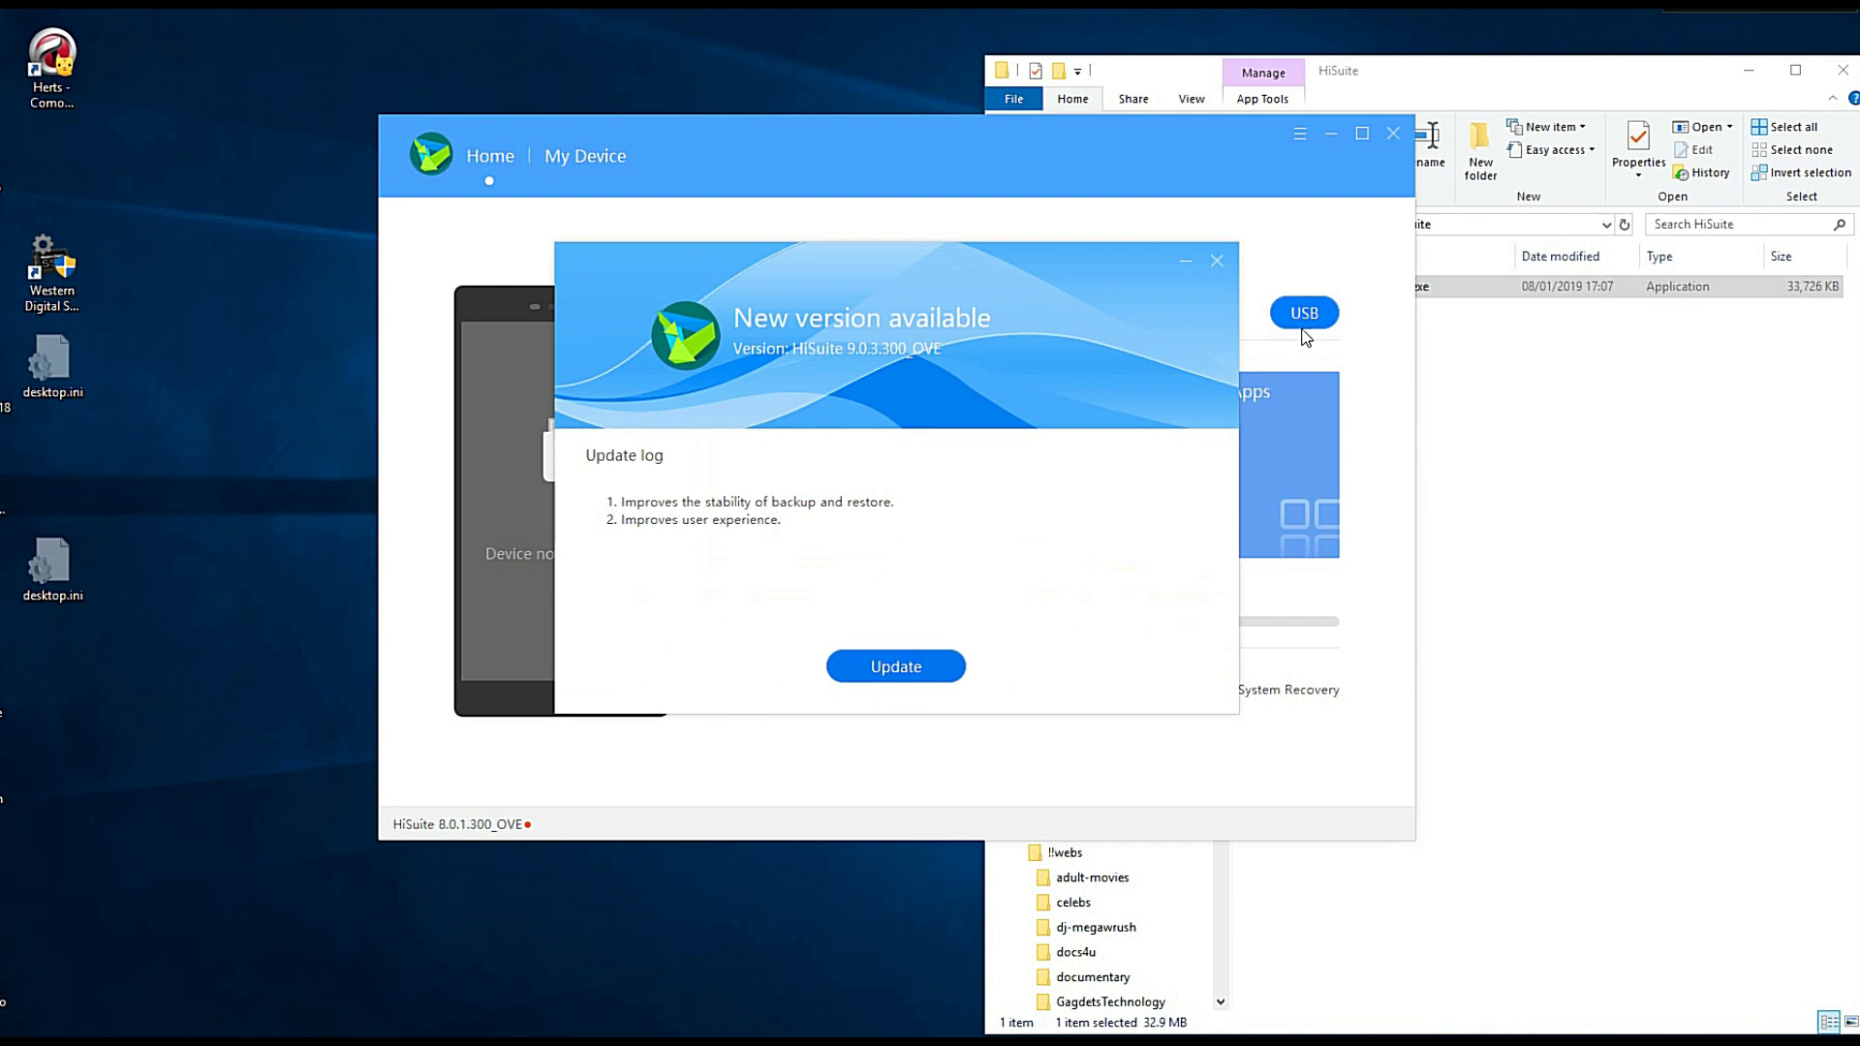
{"action": "left_click", "coordinate": [892, 675]}
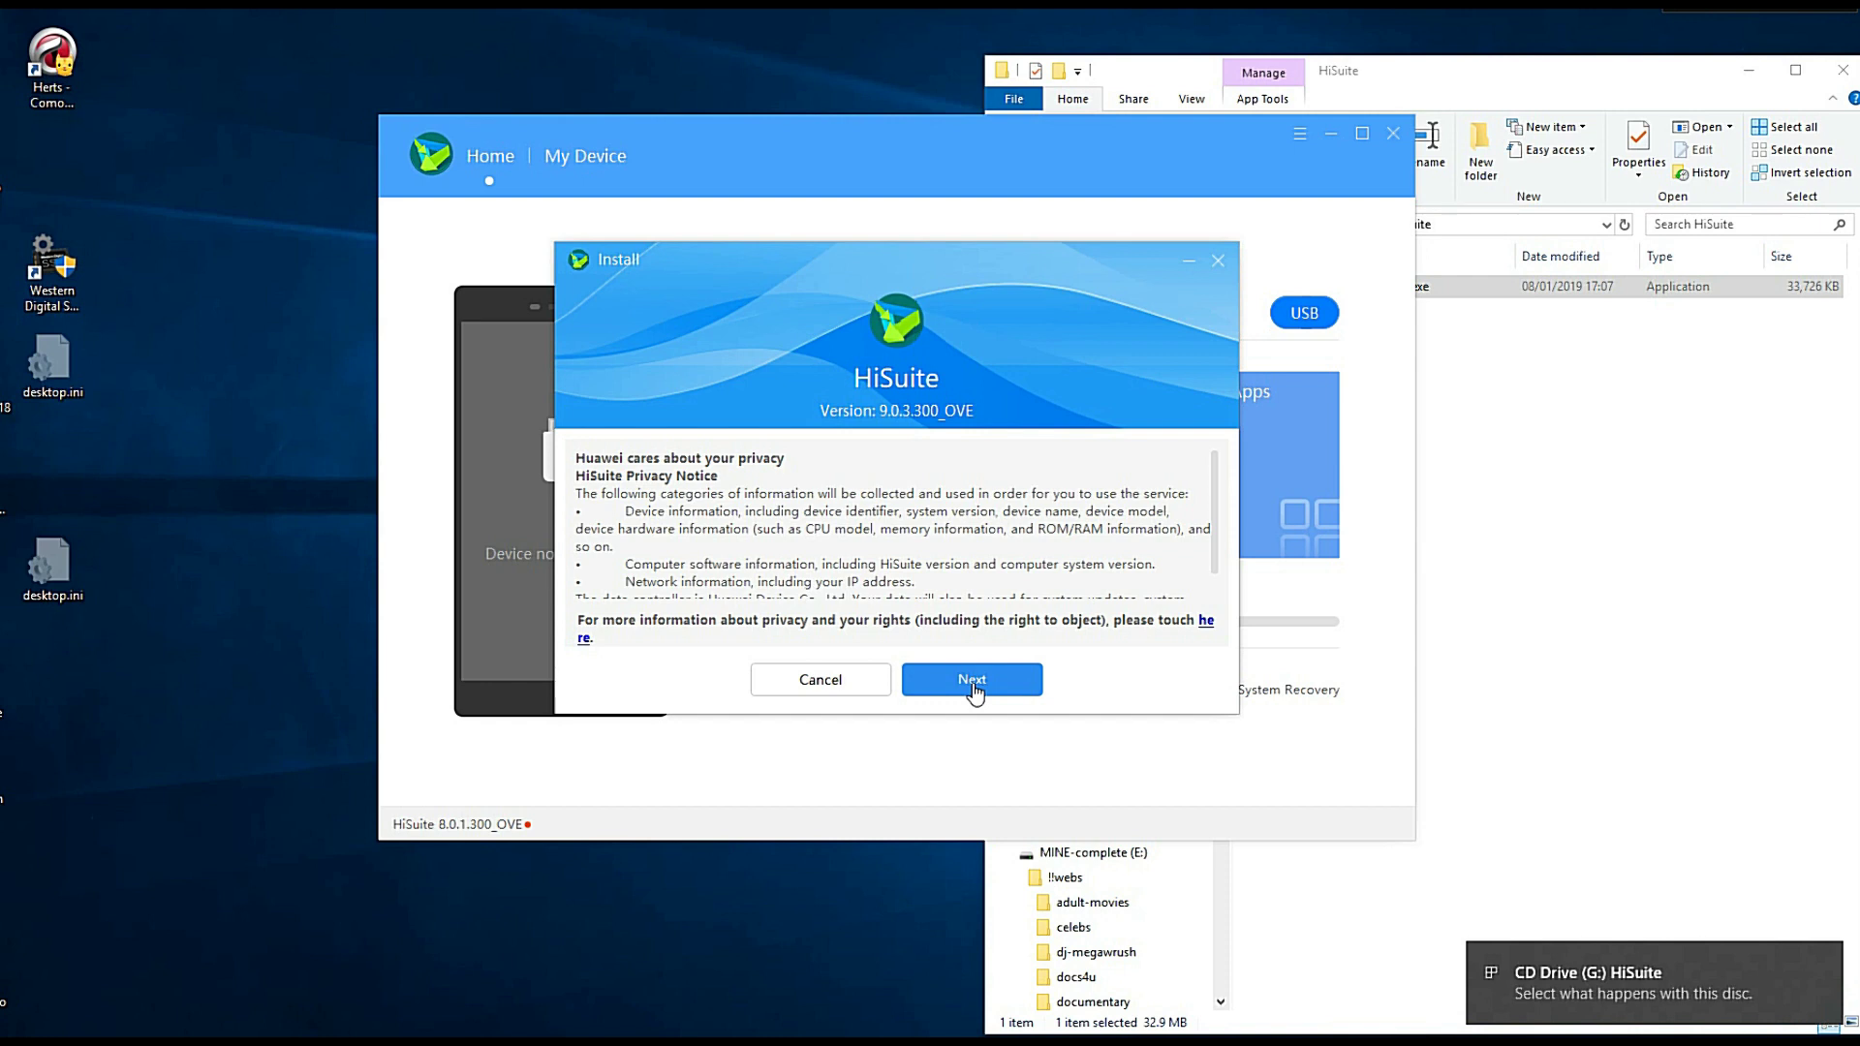
{"action": "scroll", "coordinate": [910, 518], "scroll_direction": "down", "scroll_amount": 1}
{"action": "scroll", "coordinate": [910, 518], "scroll_direction": "up", "scroll_amount": 1}
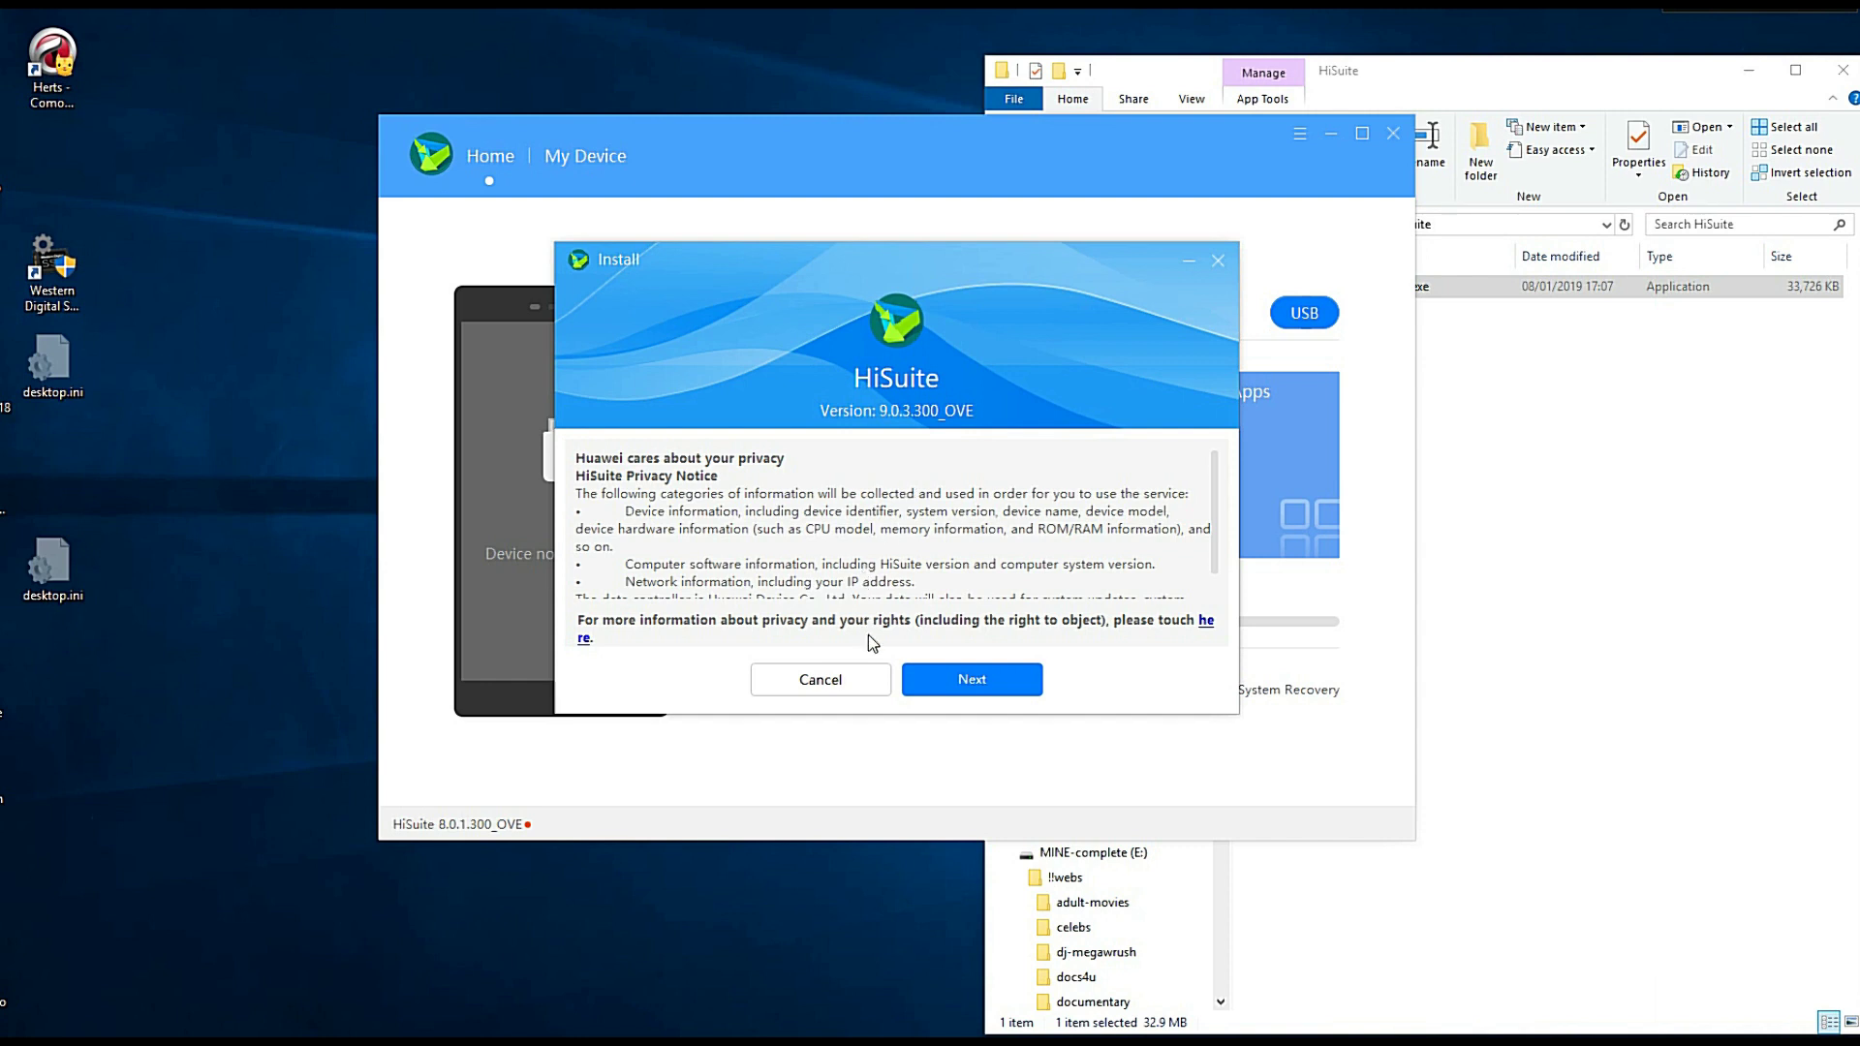
- Accept the privacy notice and permissions, letting the installer close the running HiSuite to install 9.0.3.300
{"action": "left_click", "coordinate": [976, 686]}
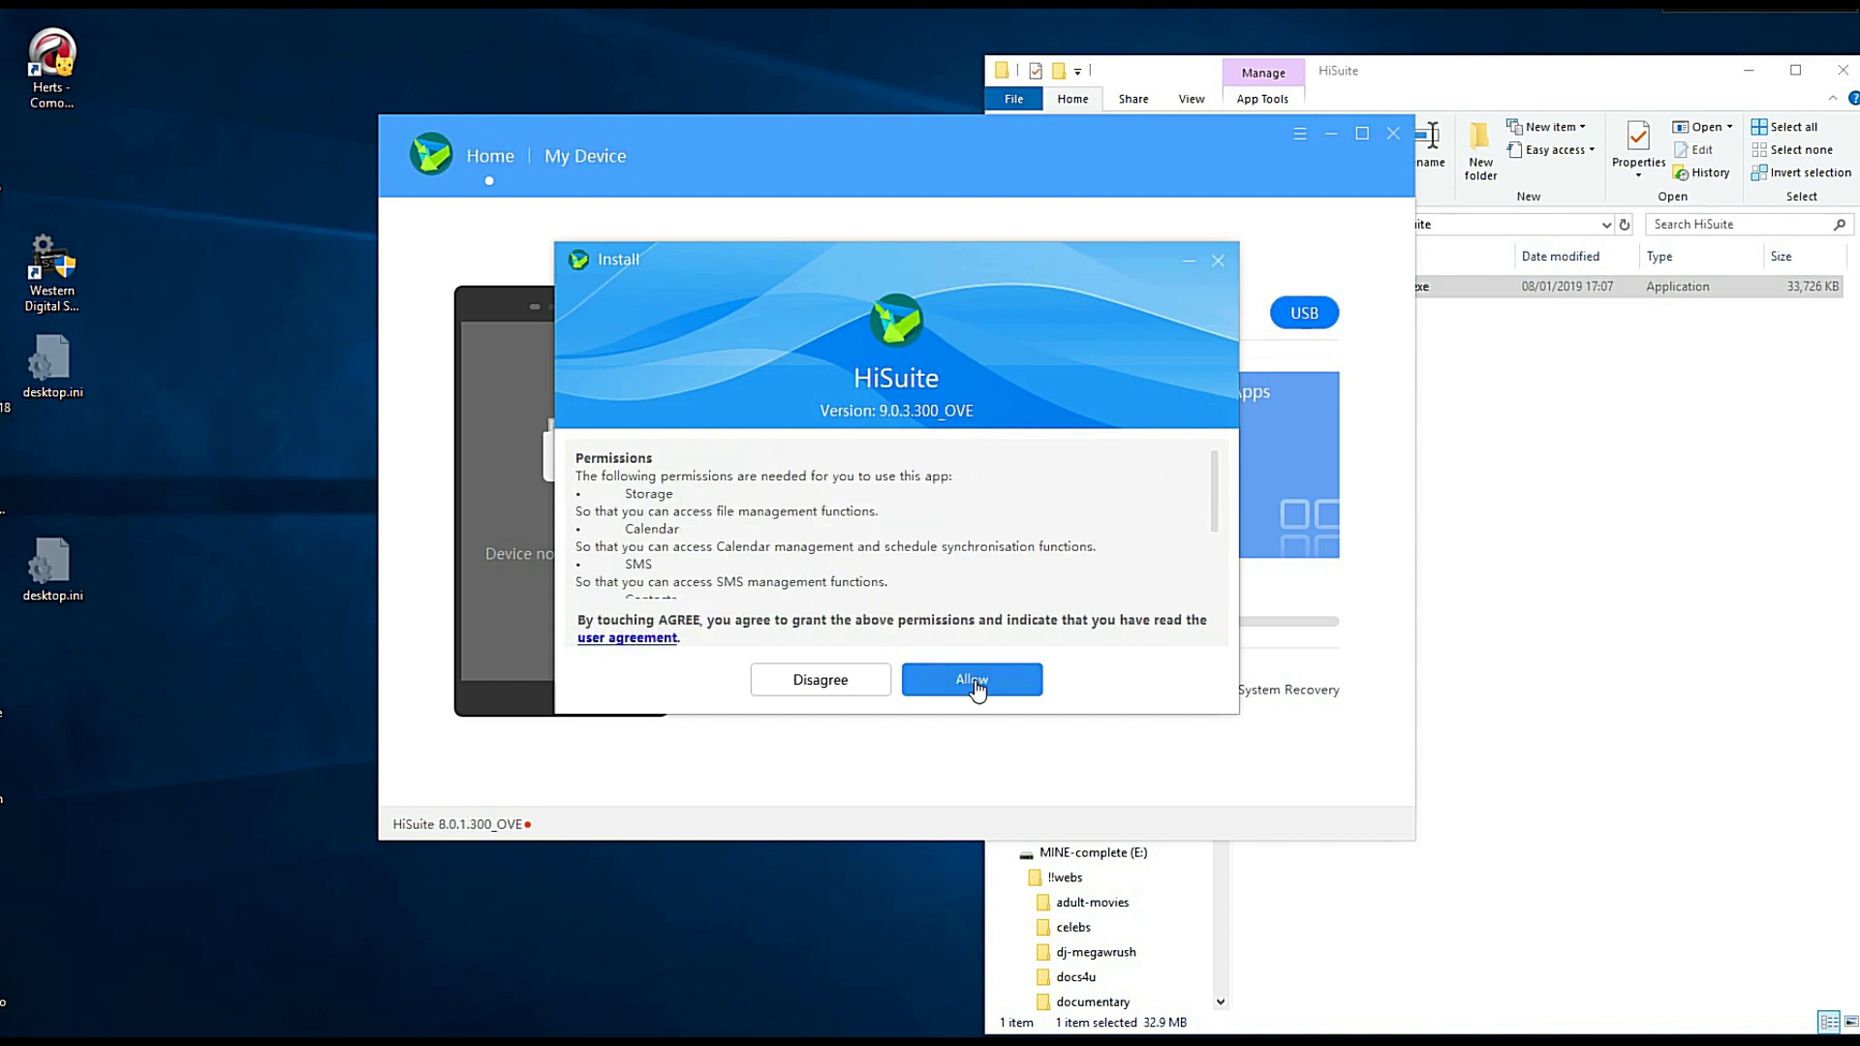
{"action": "left_click", "coordinate": [976, 686]}
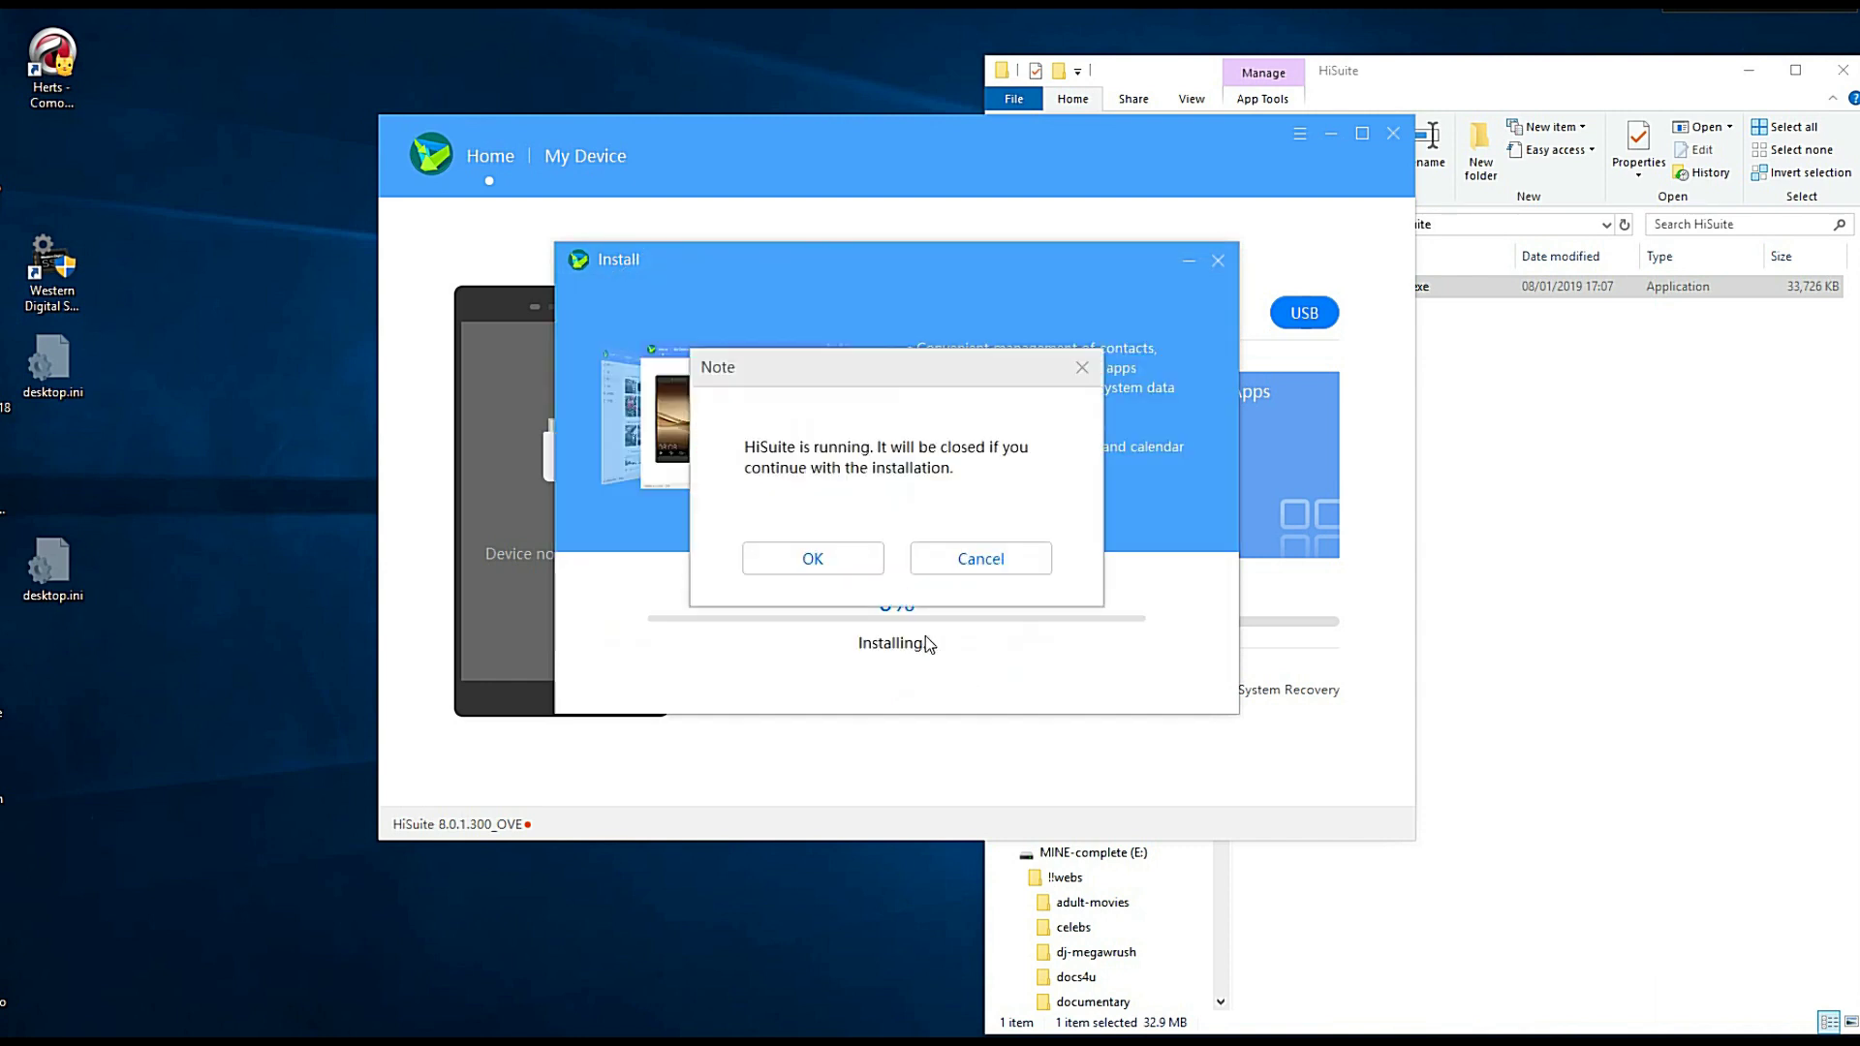
{"action": "left_click", "coordinate": [856, 560]}
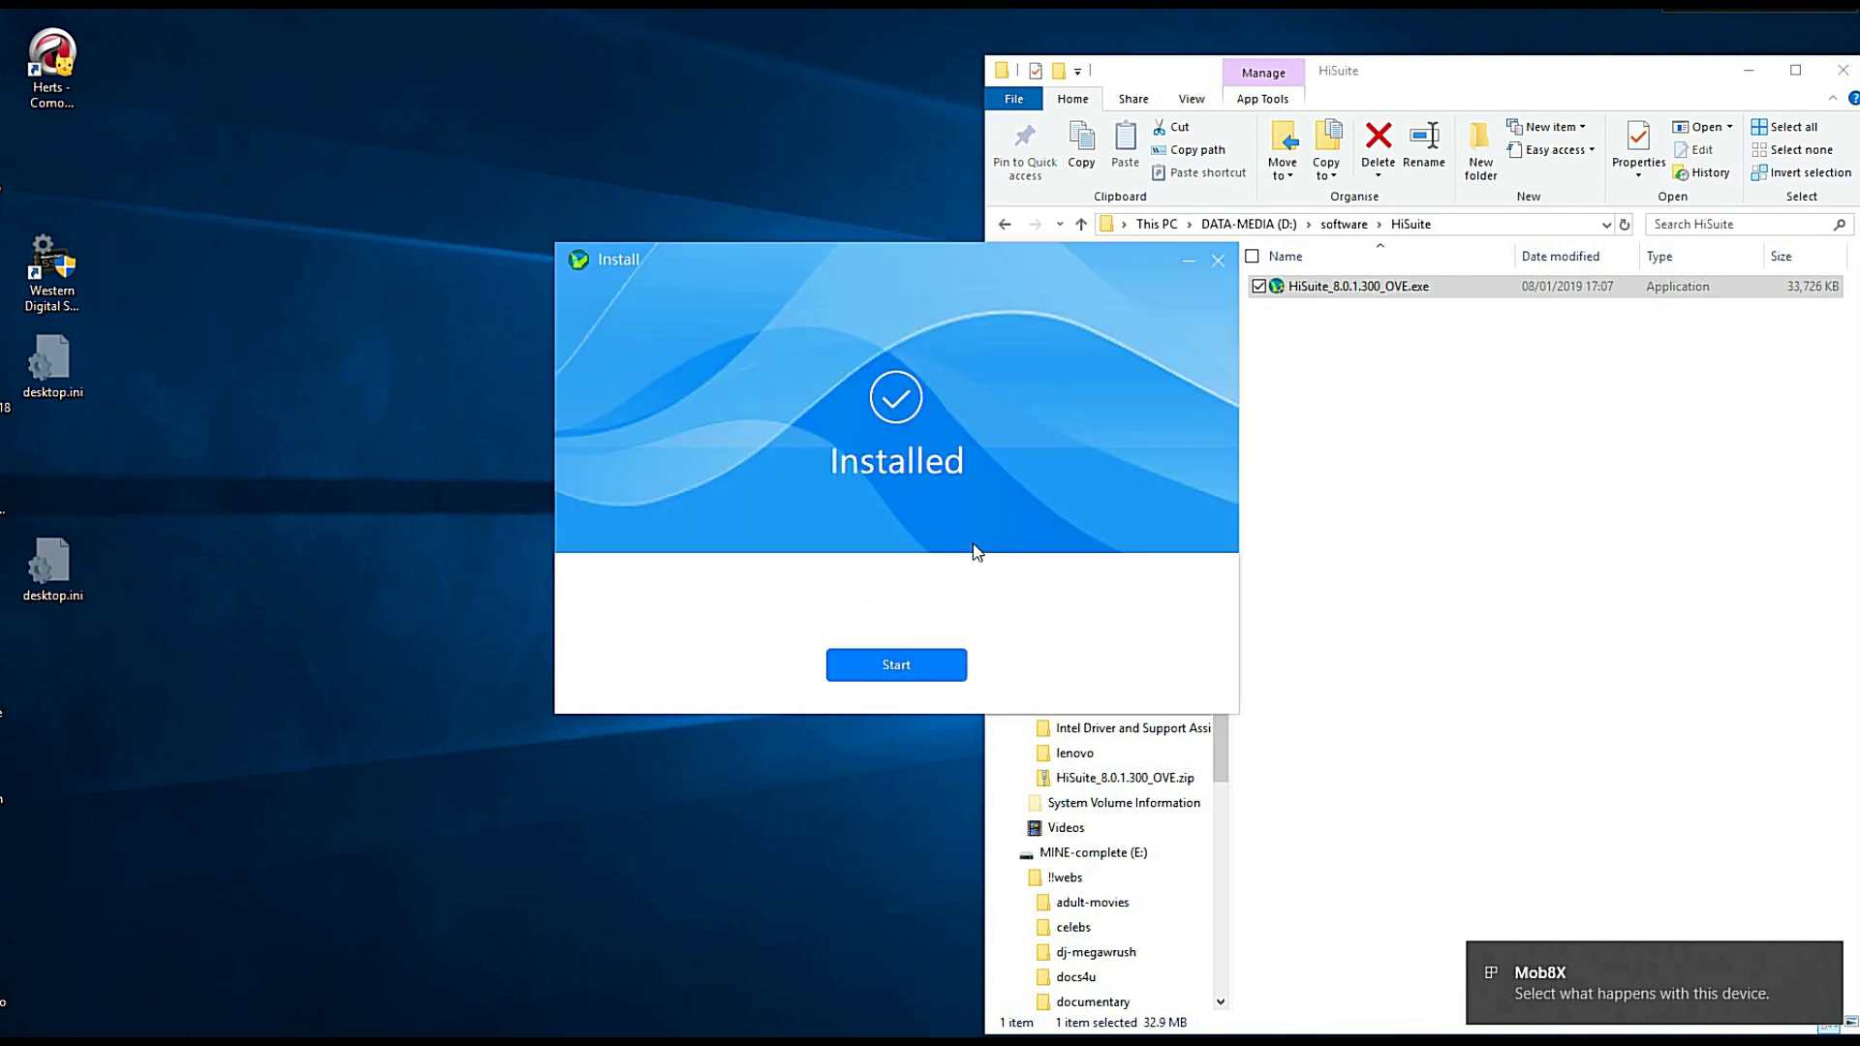
- Start HiSuite 9.0.3.300 and go through the USB connection guide, confirming the phone authorised it
{"action": "left_click", "coordinate": [891, 659]}
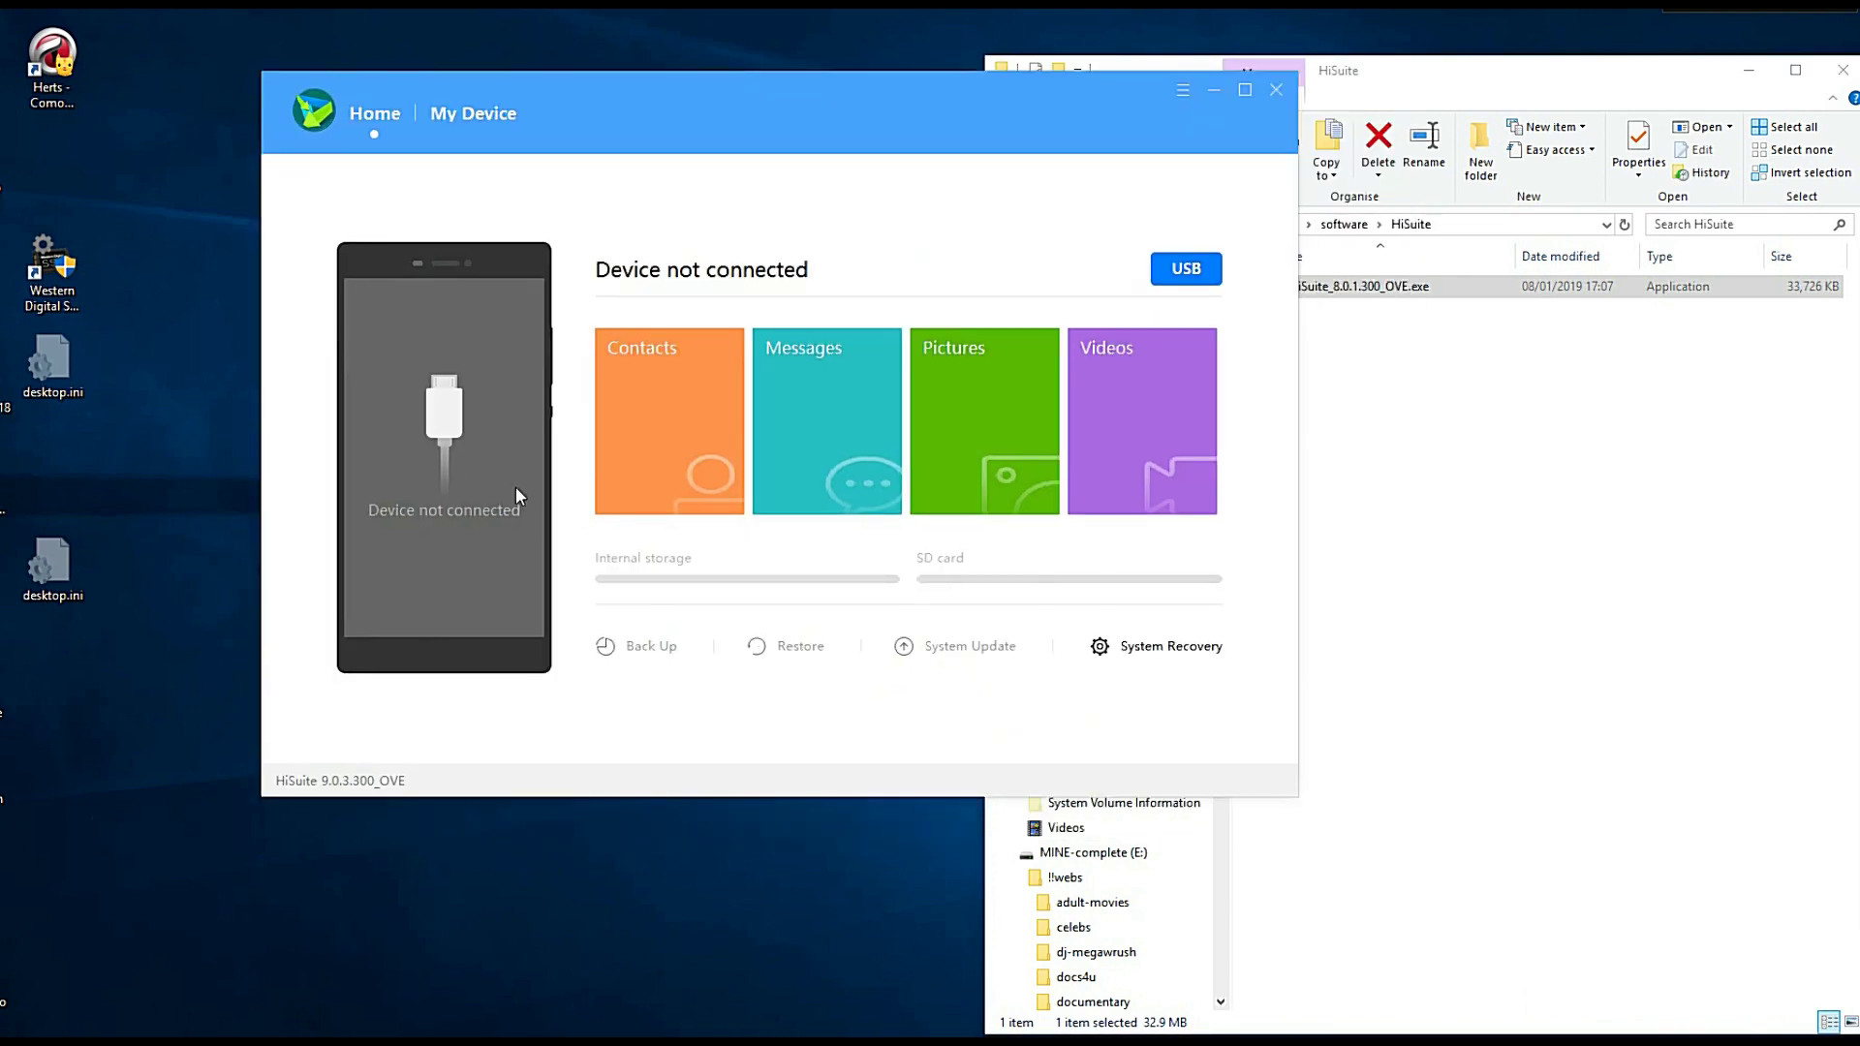
{"action": "left_click", "coordinate": [1196, 271]}
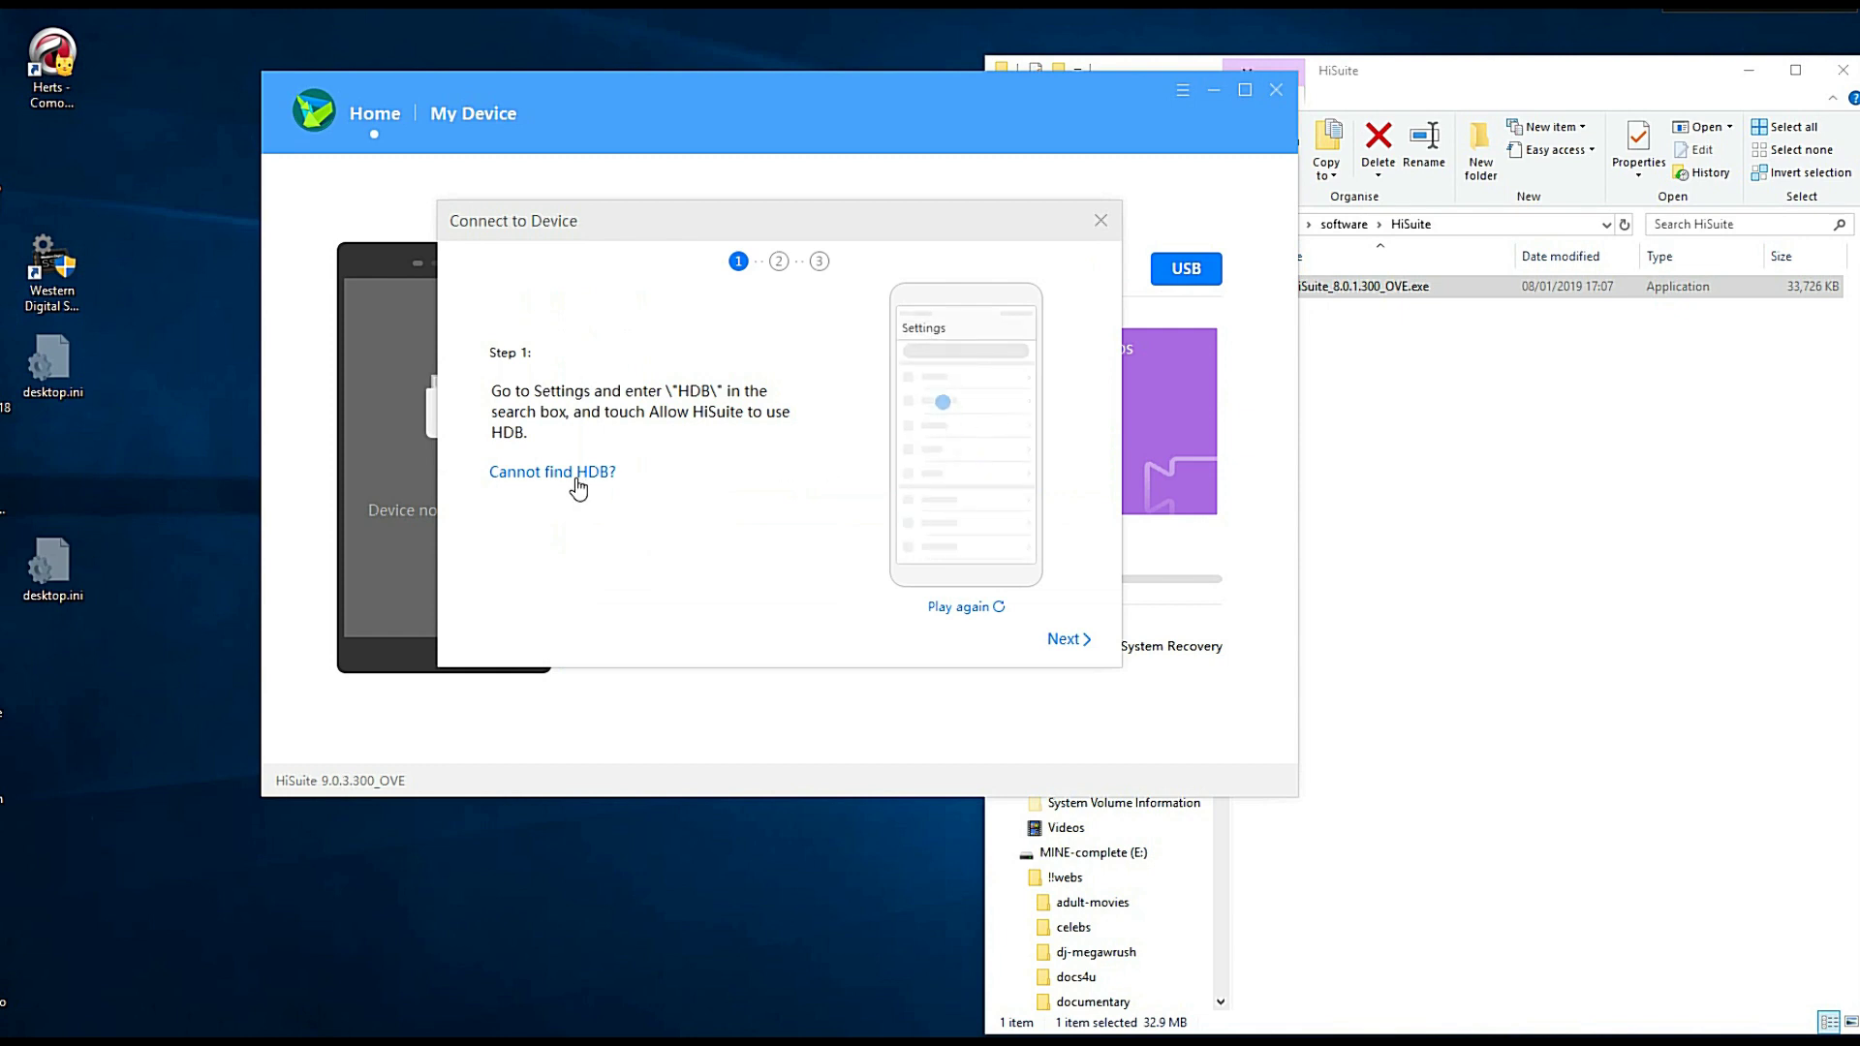
{"action": "left_click", "coordinate": [1054, 641]}
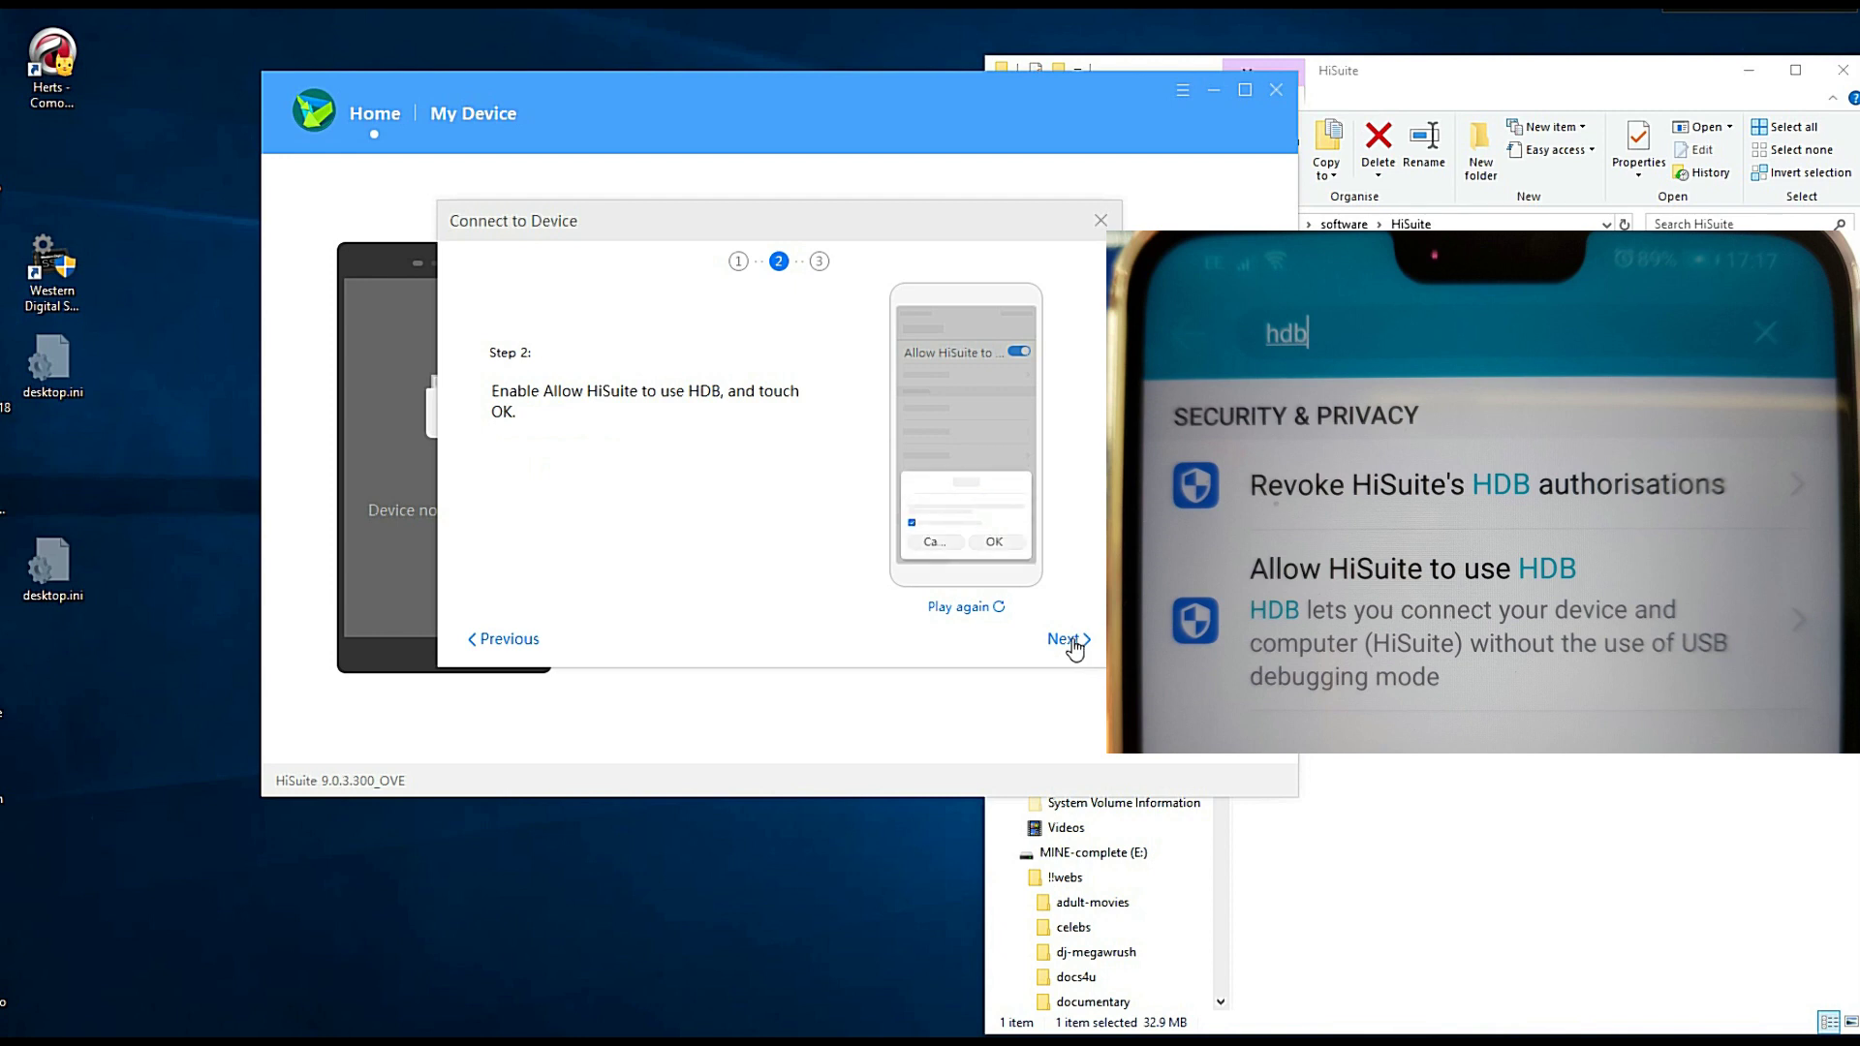
{"action": "left_click", "coordinate": [1071, 642]}
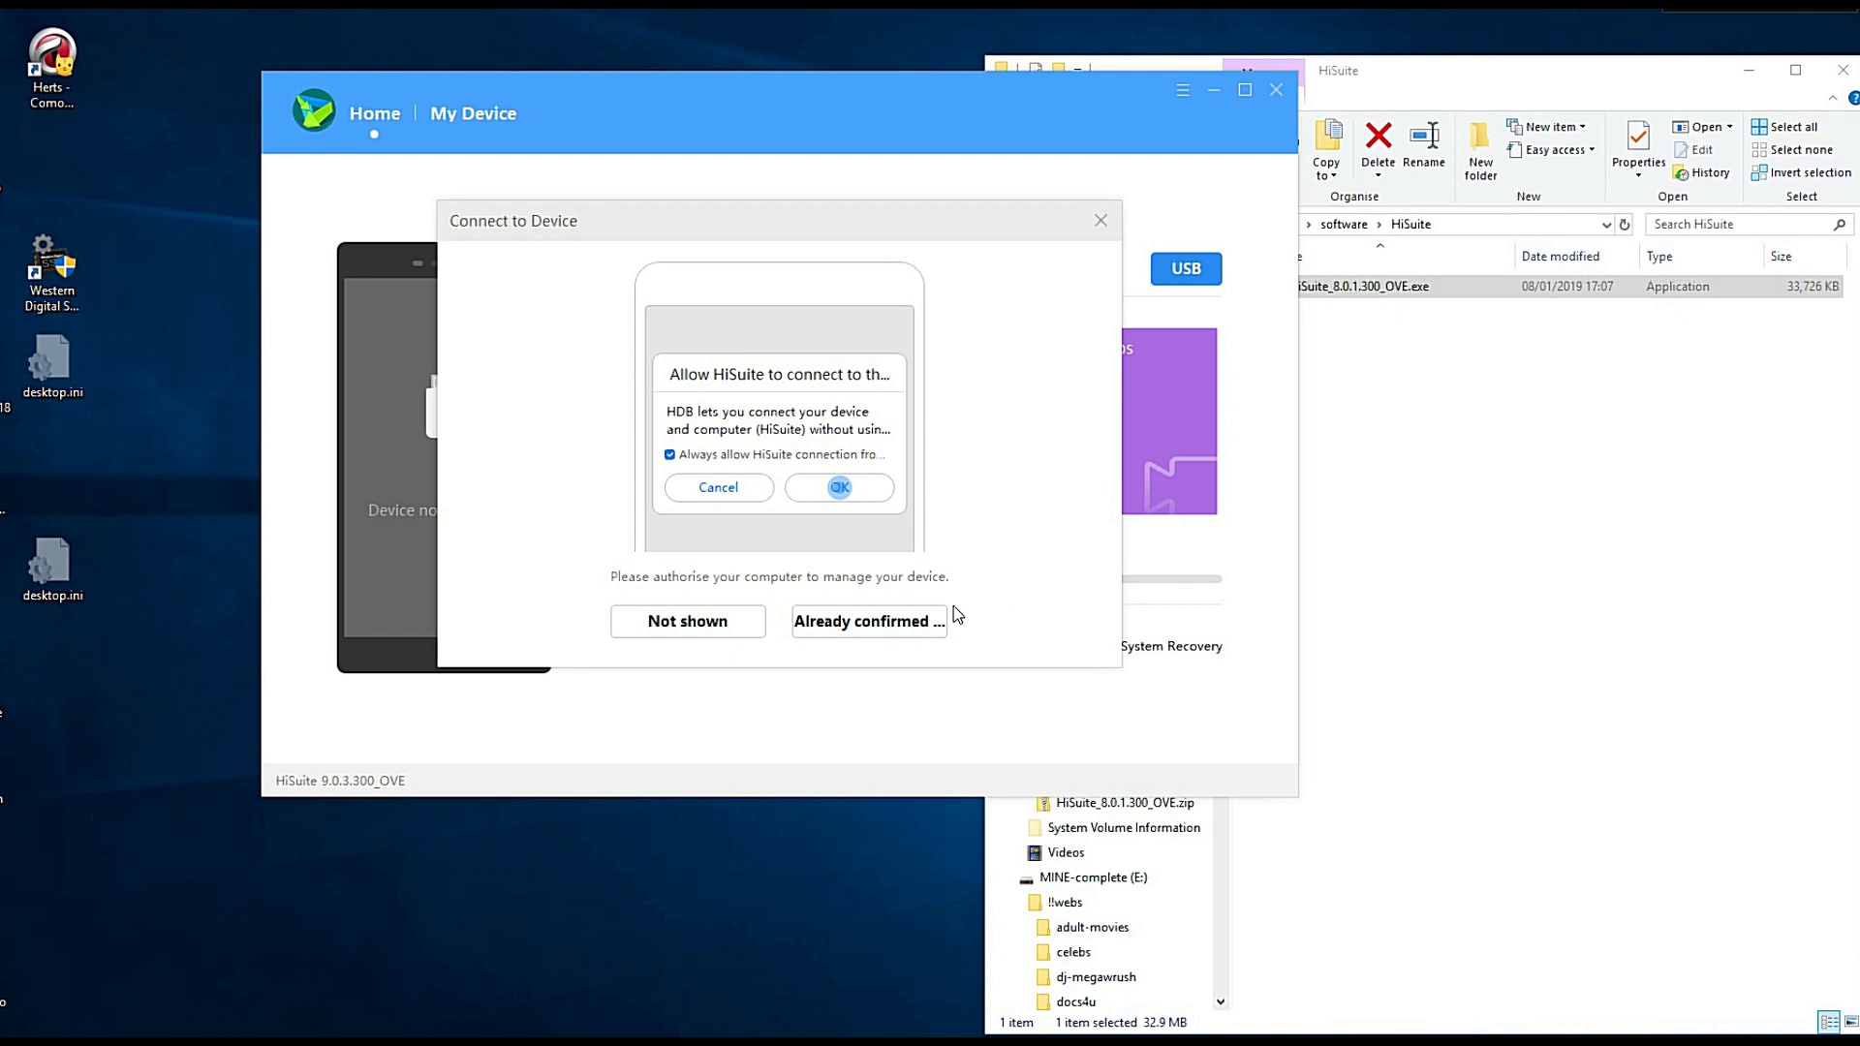
{"action": "left_click", "coordinate": [830, 629]}
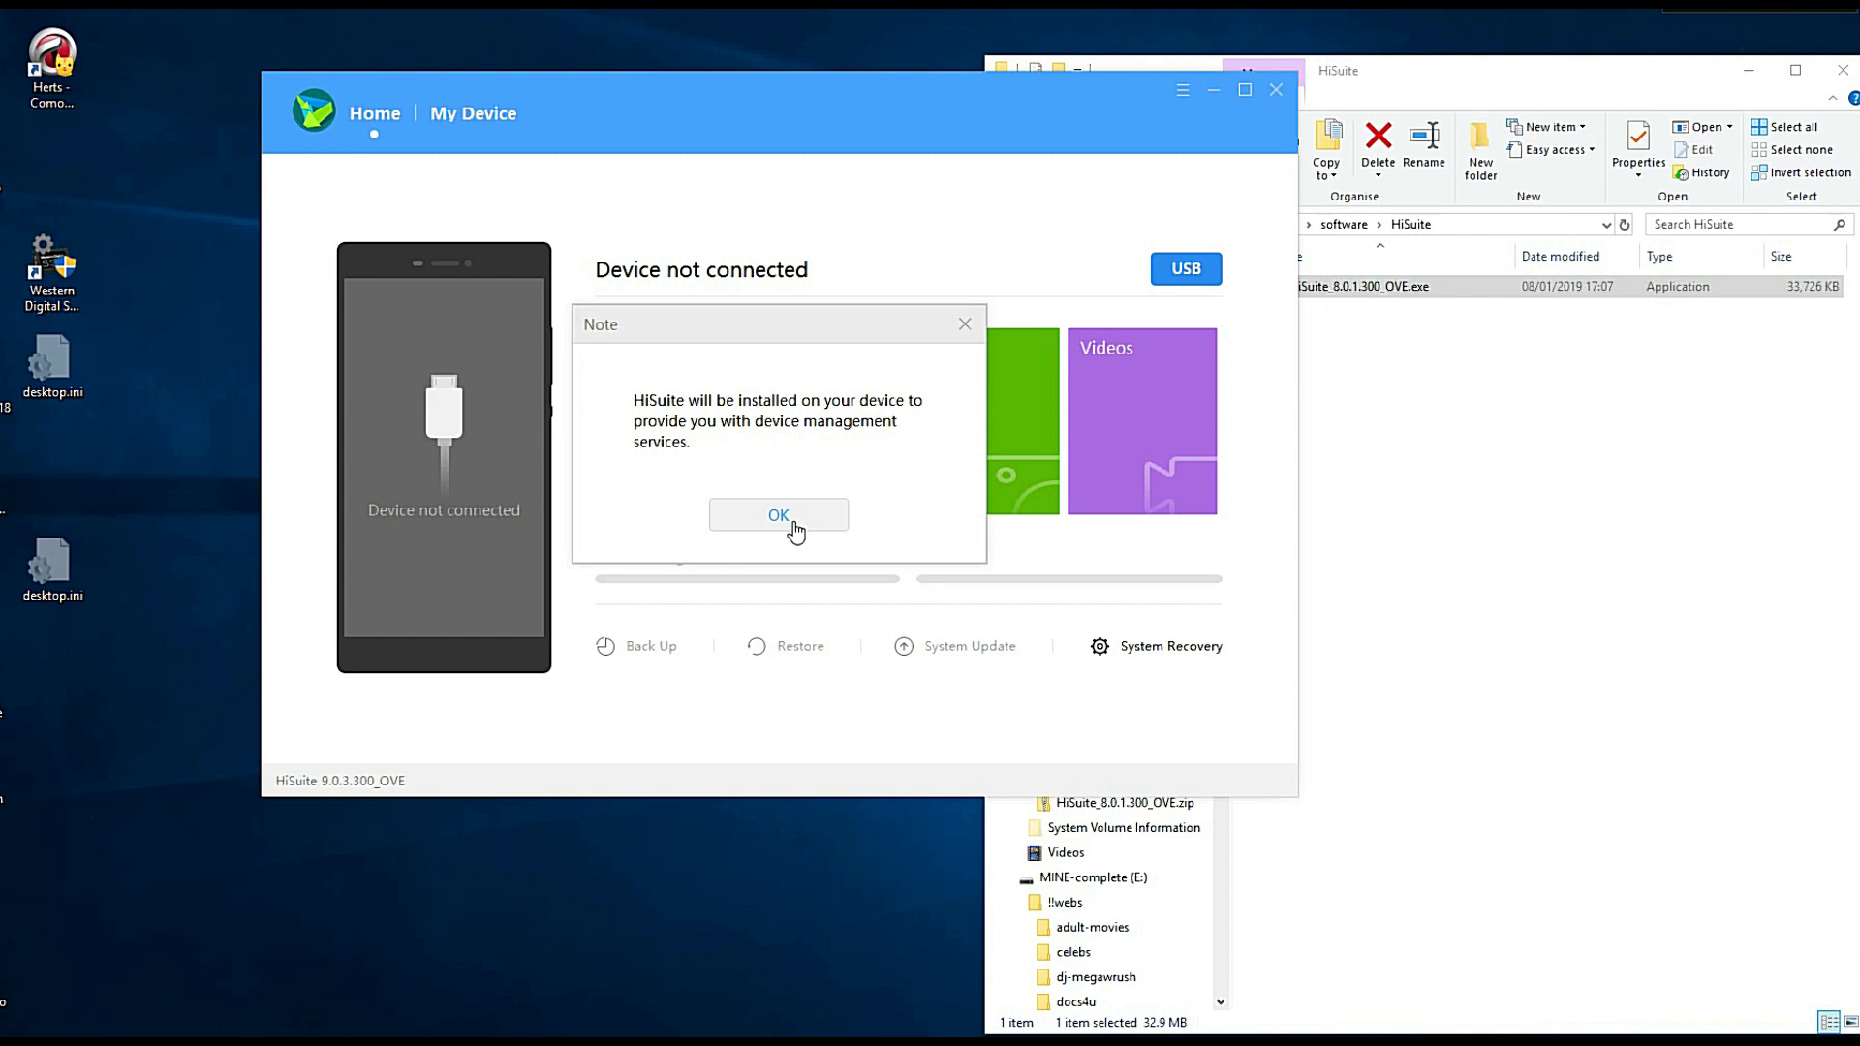
- Acknowledge the on-phone install note and allow IMEI access to connect the JSN-L21
{"action": "left_click", "coordinate": [779, 516]}
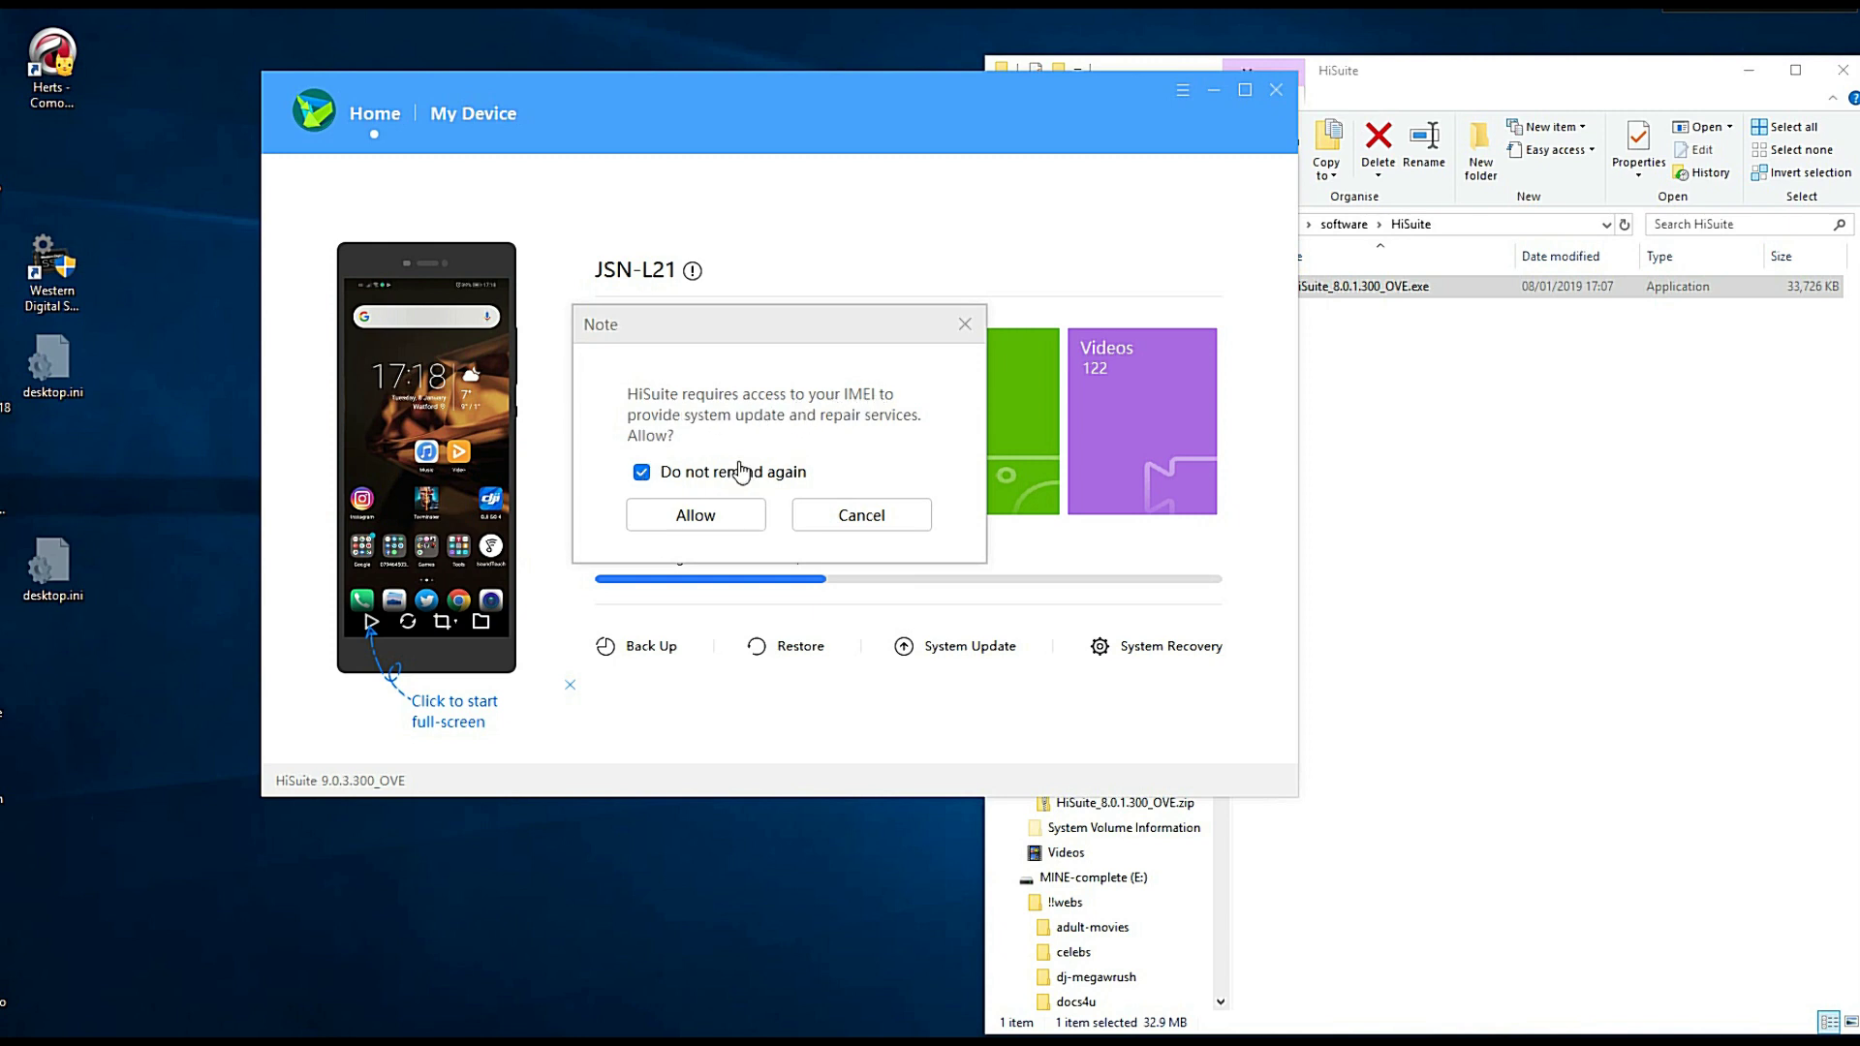
{"action": "left_click", "coordinate": [704, 520]}
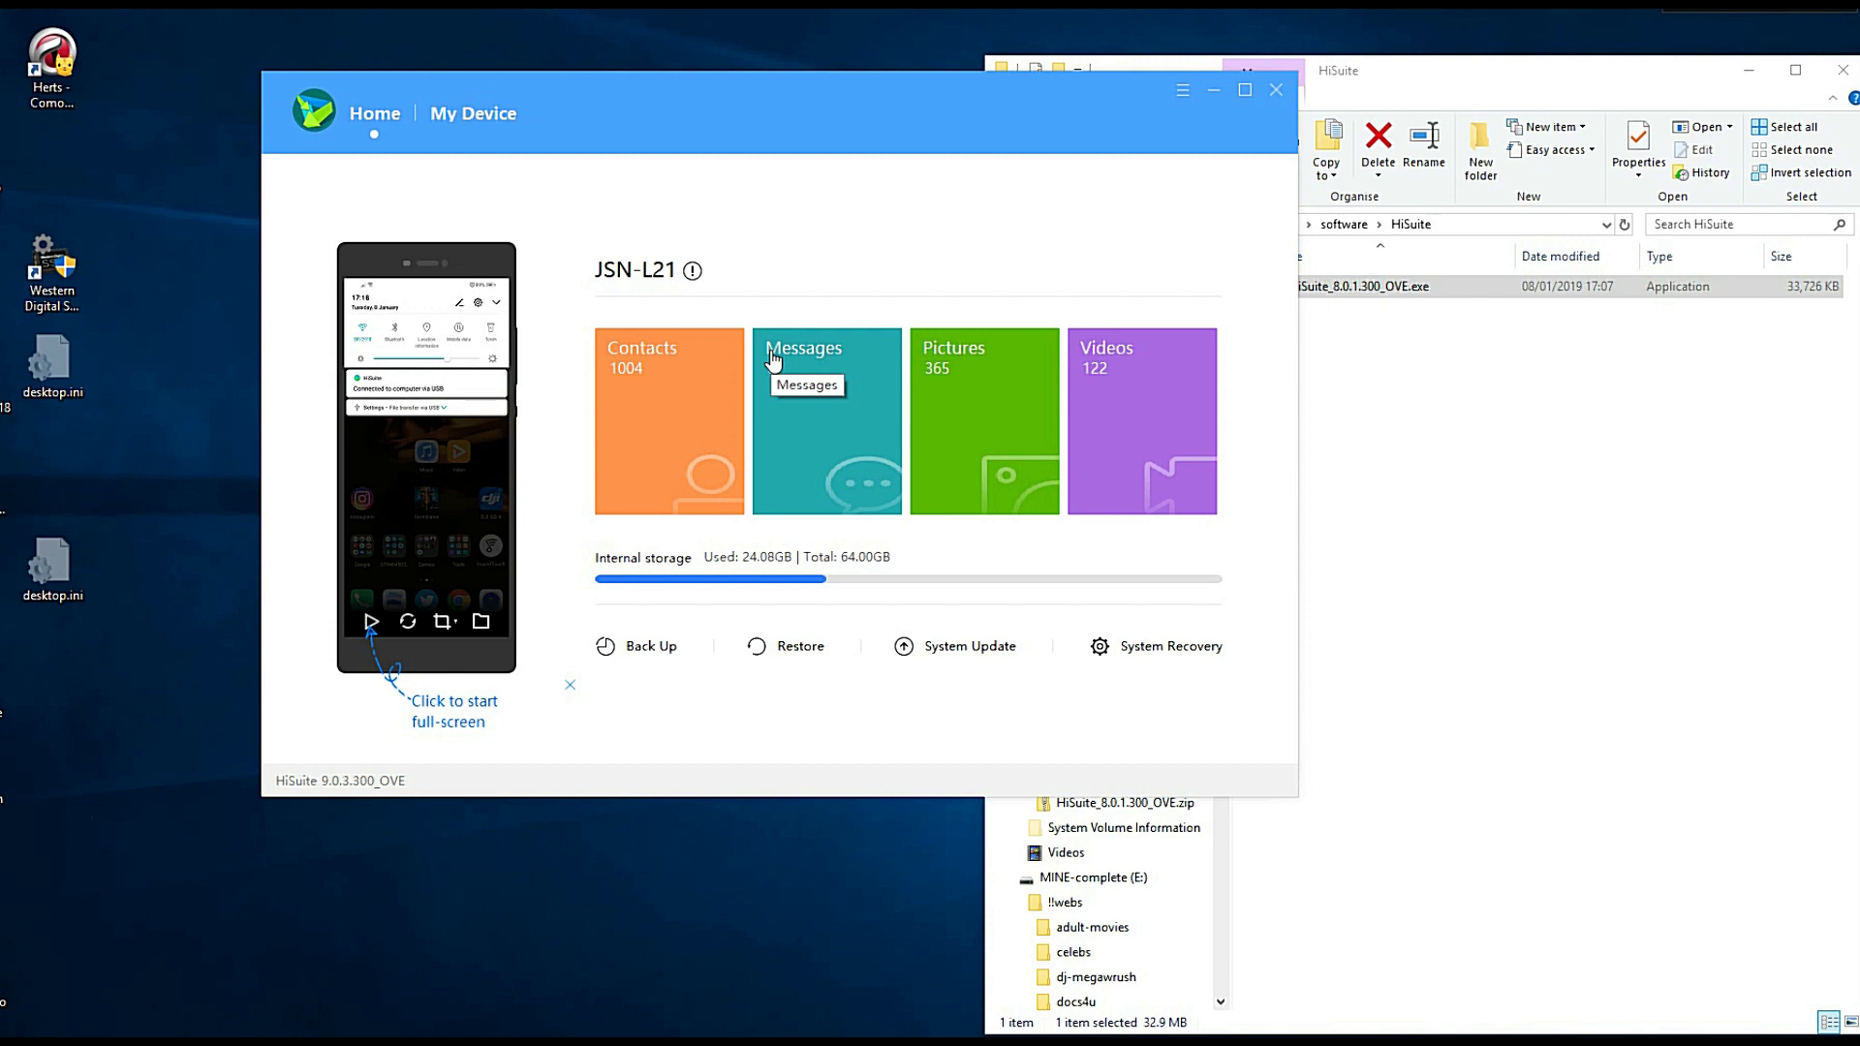
{"action": "left_click", "coordinate": [980, 653]}
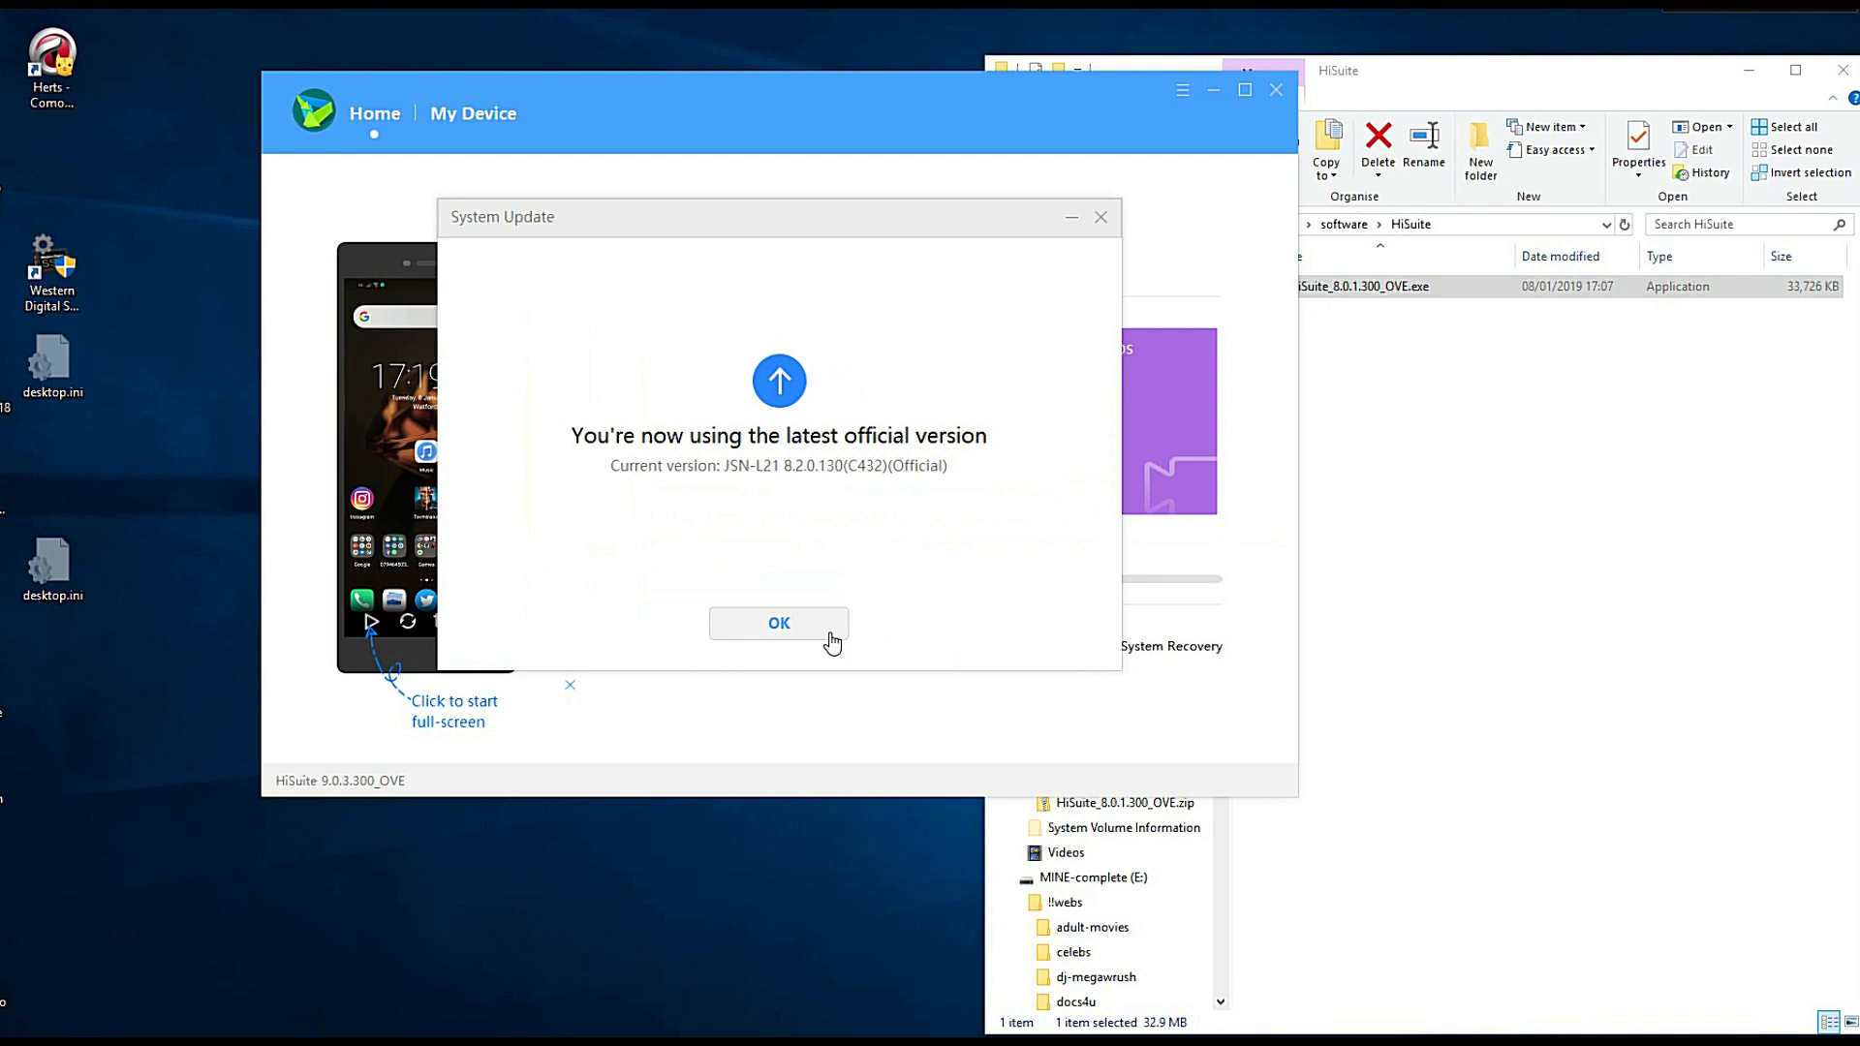
{"action": "left_click", "coordinate": [767, 643]}
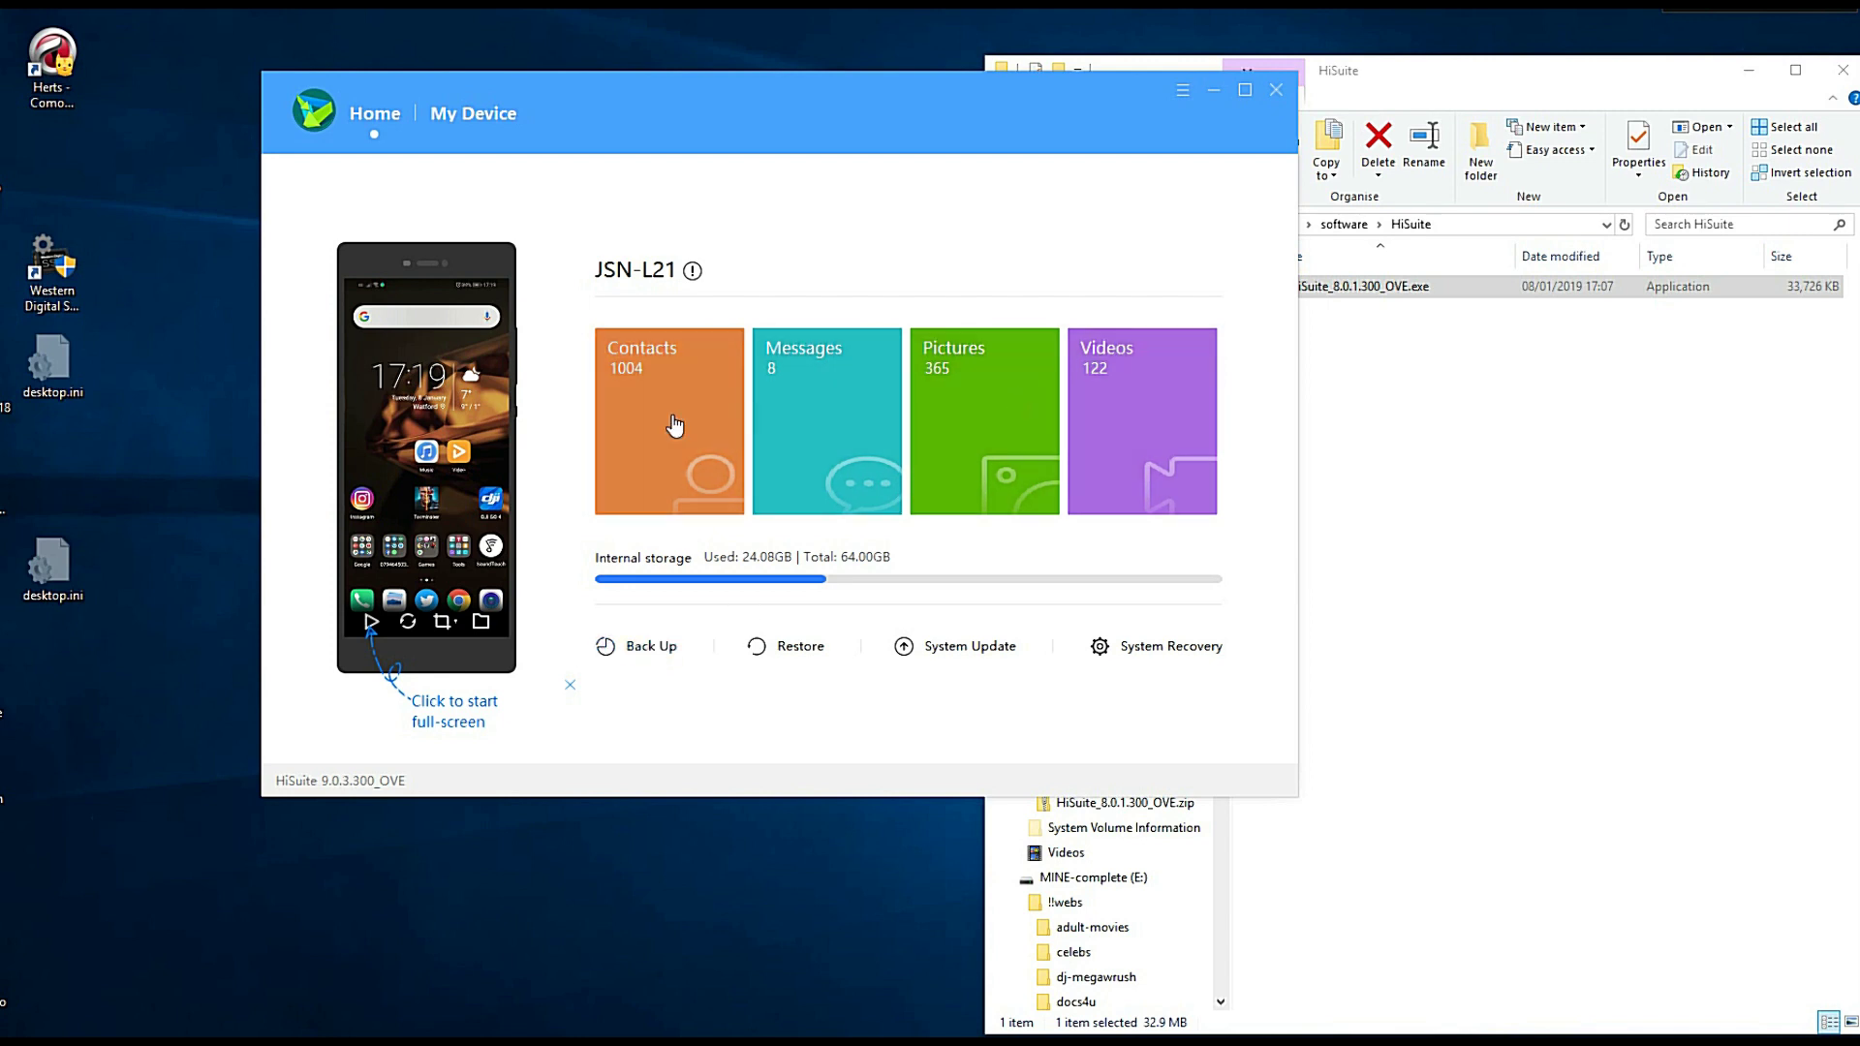
{"action": "left_click", "coordinate": [792, 447]}
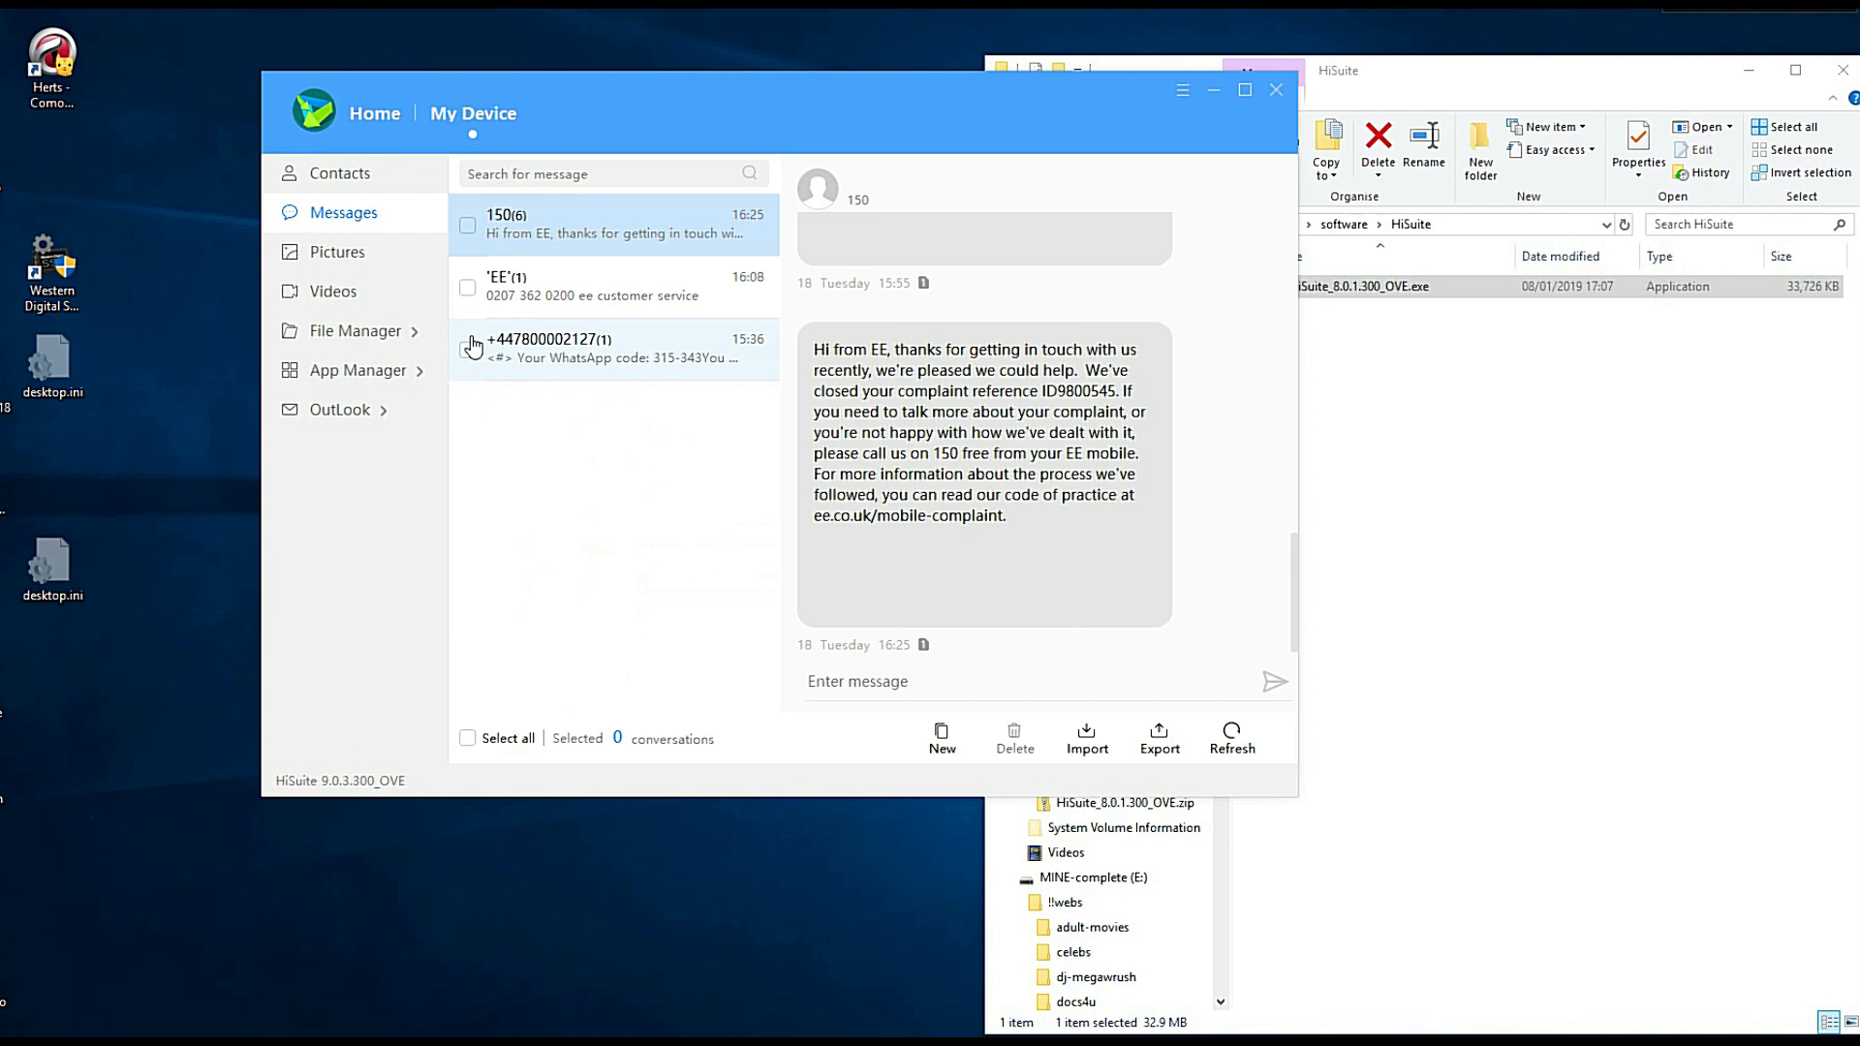
{"action": "left_click", "coordinate": [346, 380]}
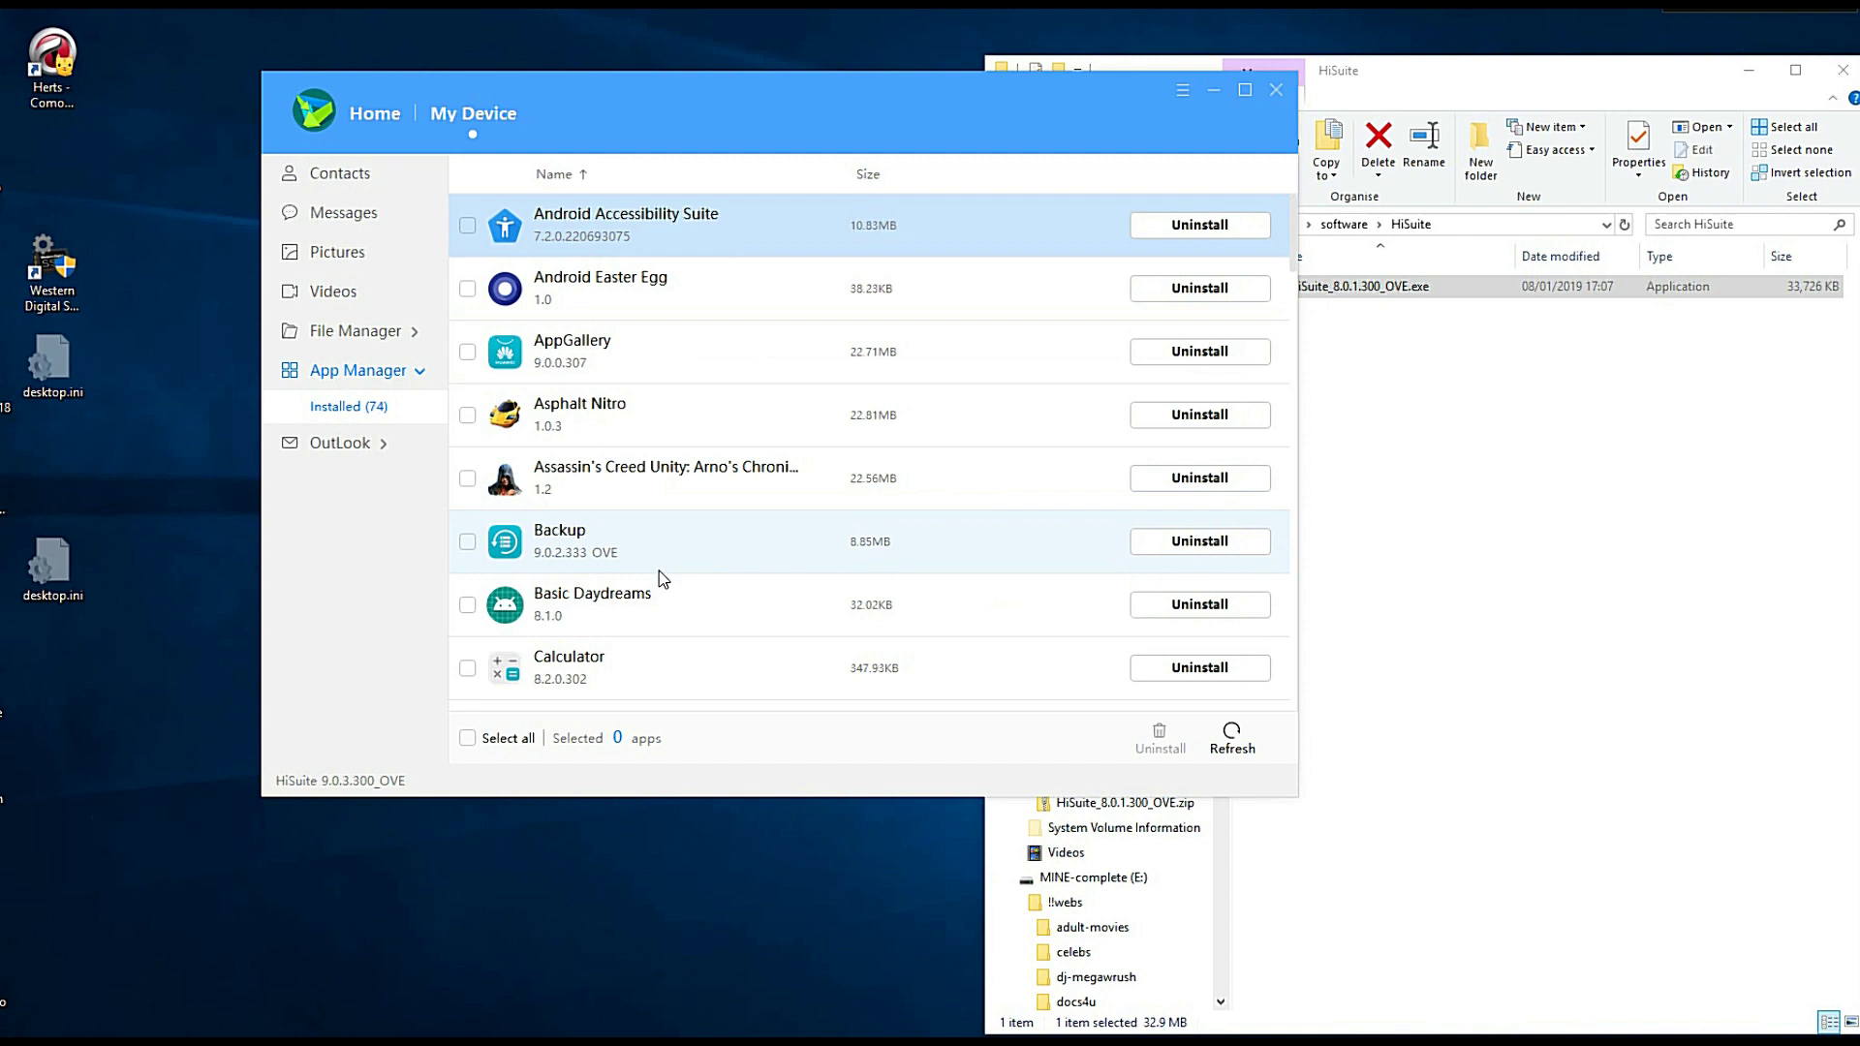
{"action": "scroll", "coordinate": [772, 500], "scroll_direction": "down", "scroll_amount": 5}
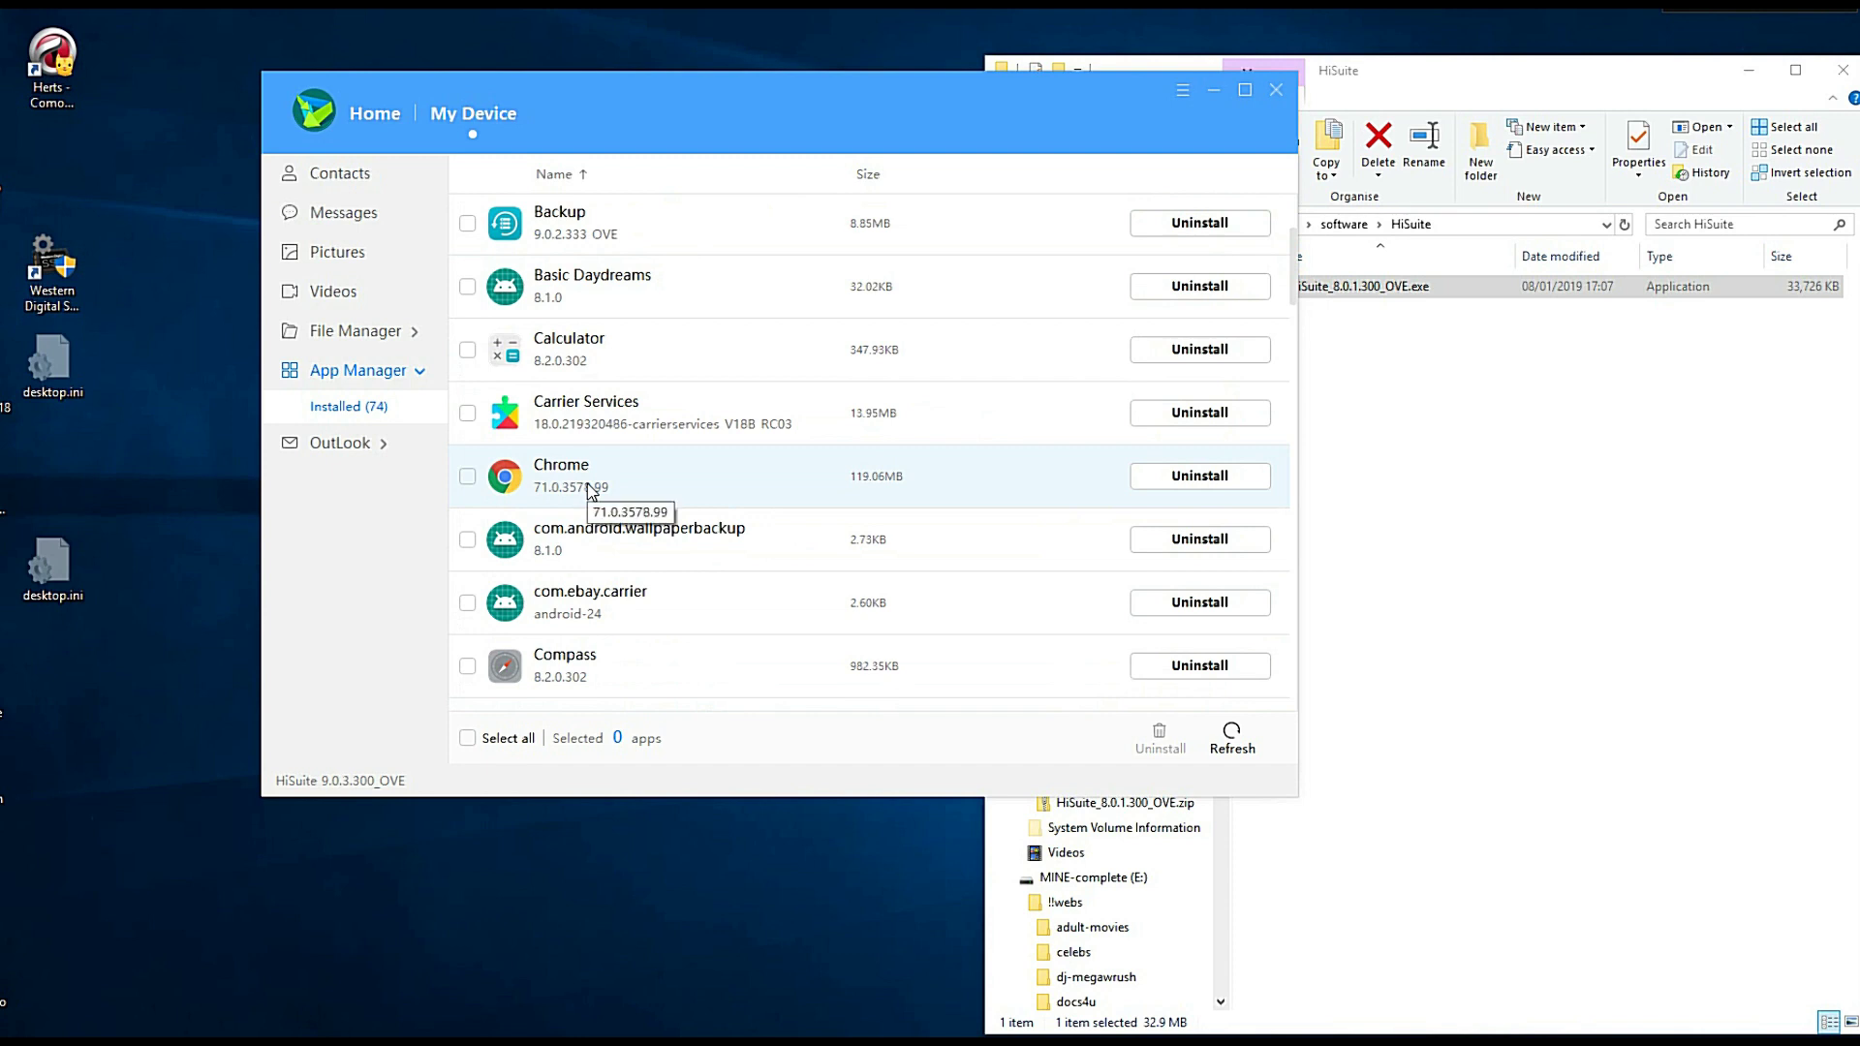
{"action": "scroll", "coordinate": [700, 565], "scroll_direction": "down", "scroll_amount": 8}
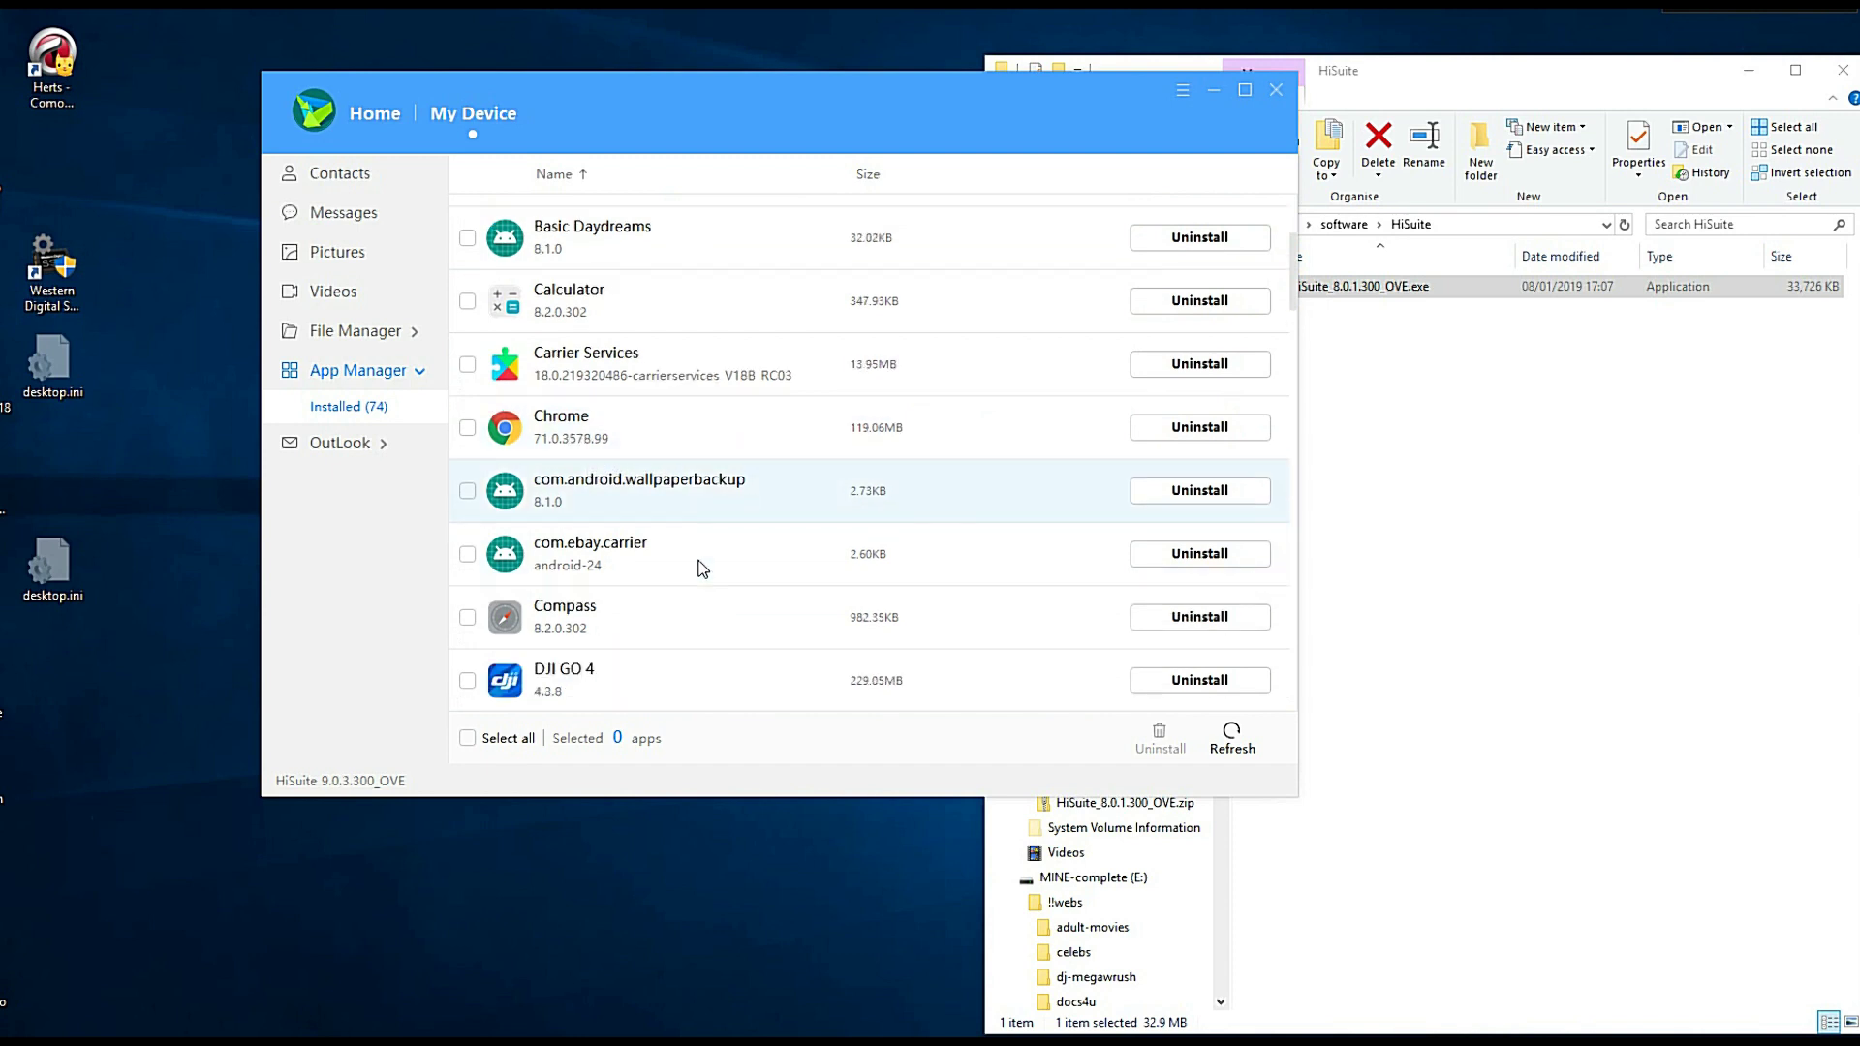
{"action": "scroll", "coordinate": [689, 428], "scroll_direction": "up", "scroll_amount": 2}
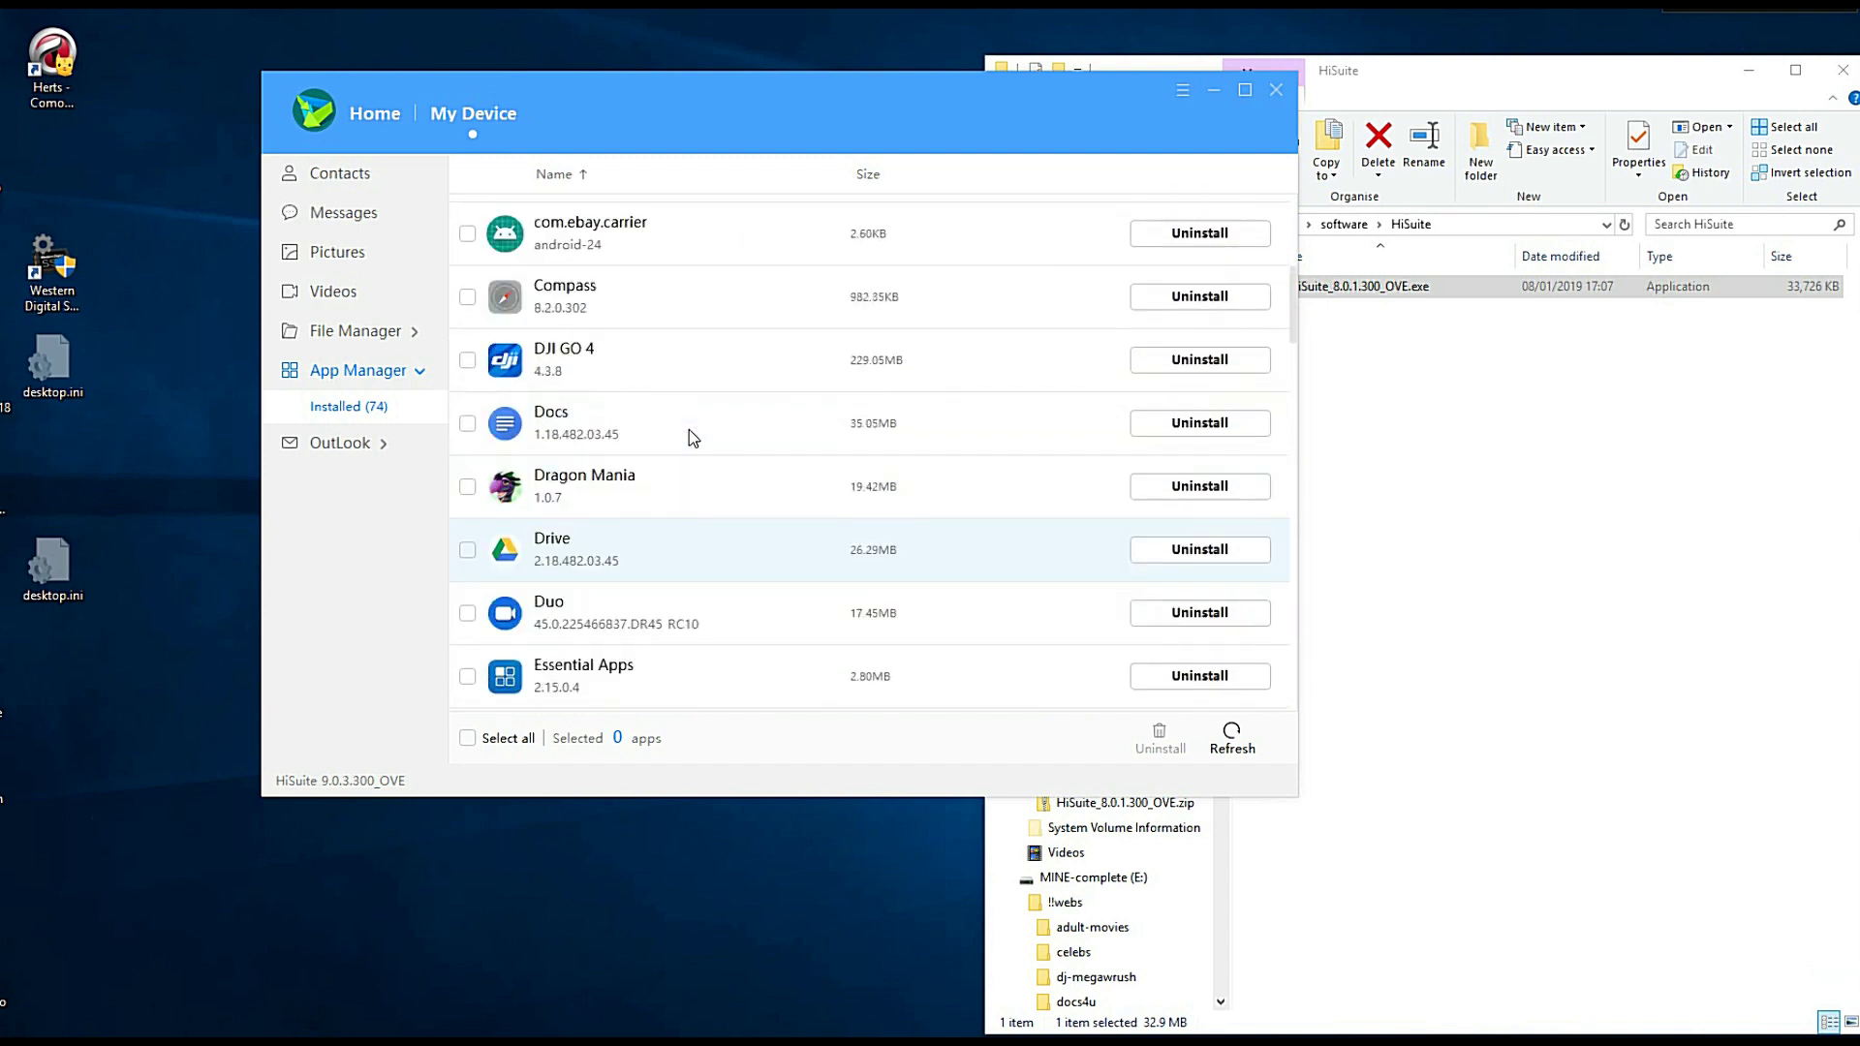
{"action": "scroll", "coordinate": [689, 428], "scroll_direction": "down", "scroll_amount": 9}
{"action": "scroll", "coordinate": [689, 428], "scroll_direction": "down", "scroll_amount": 6}
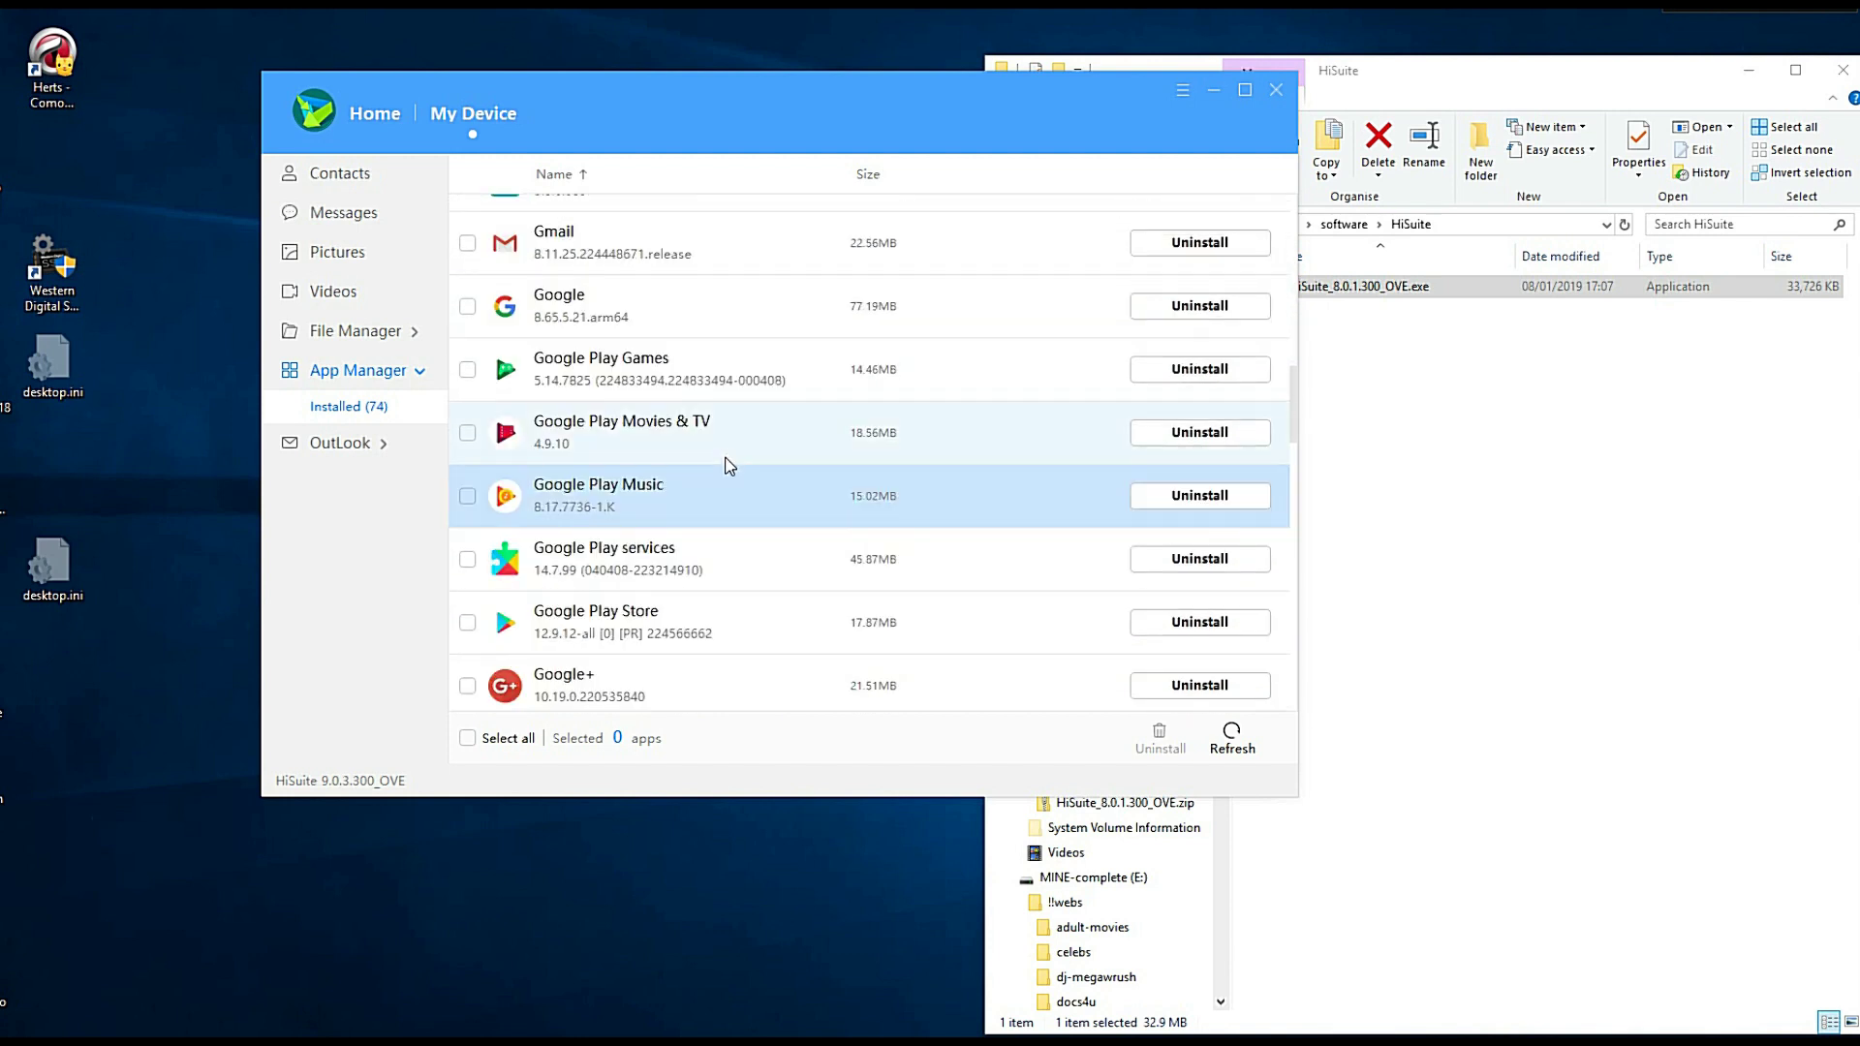
{"action": "left_click", "coordinate": [374, 114]}
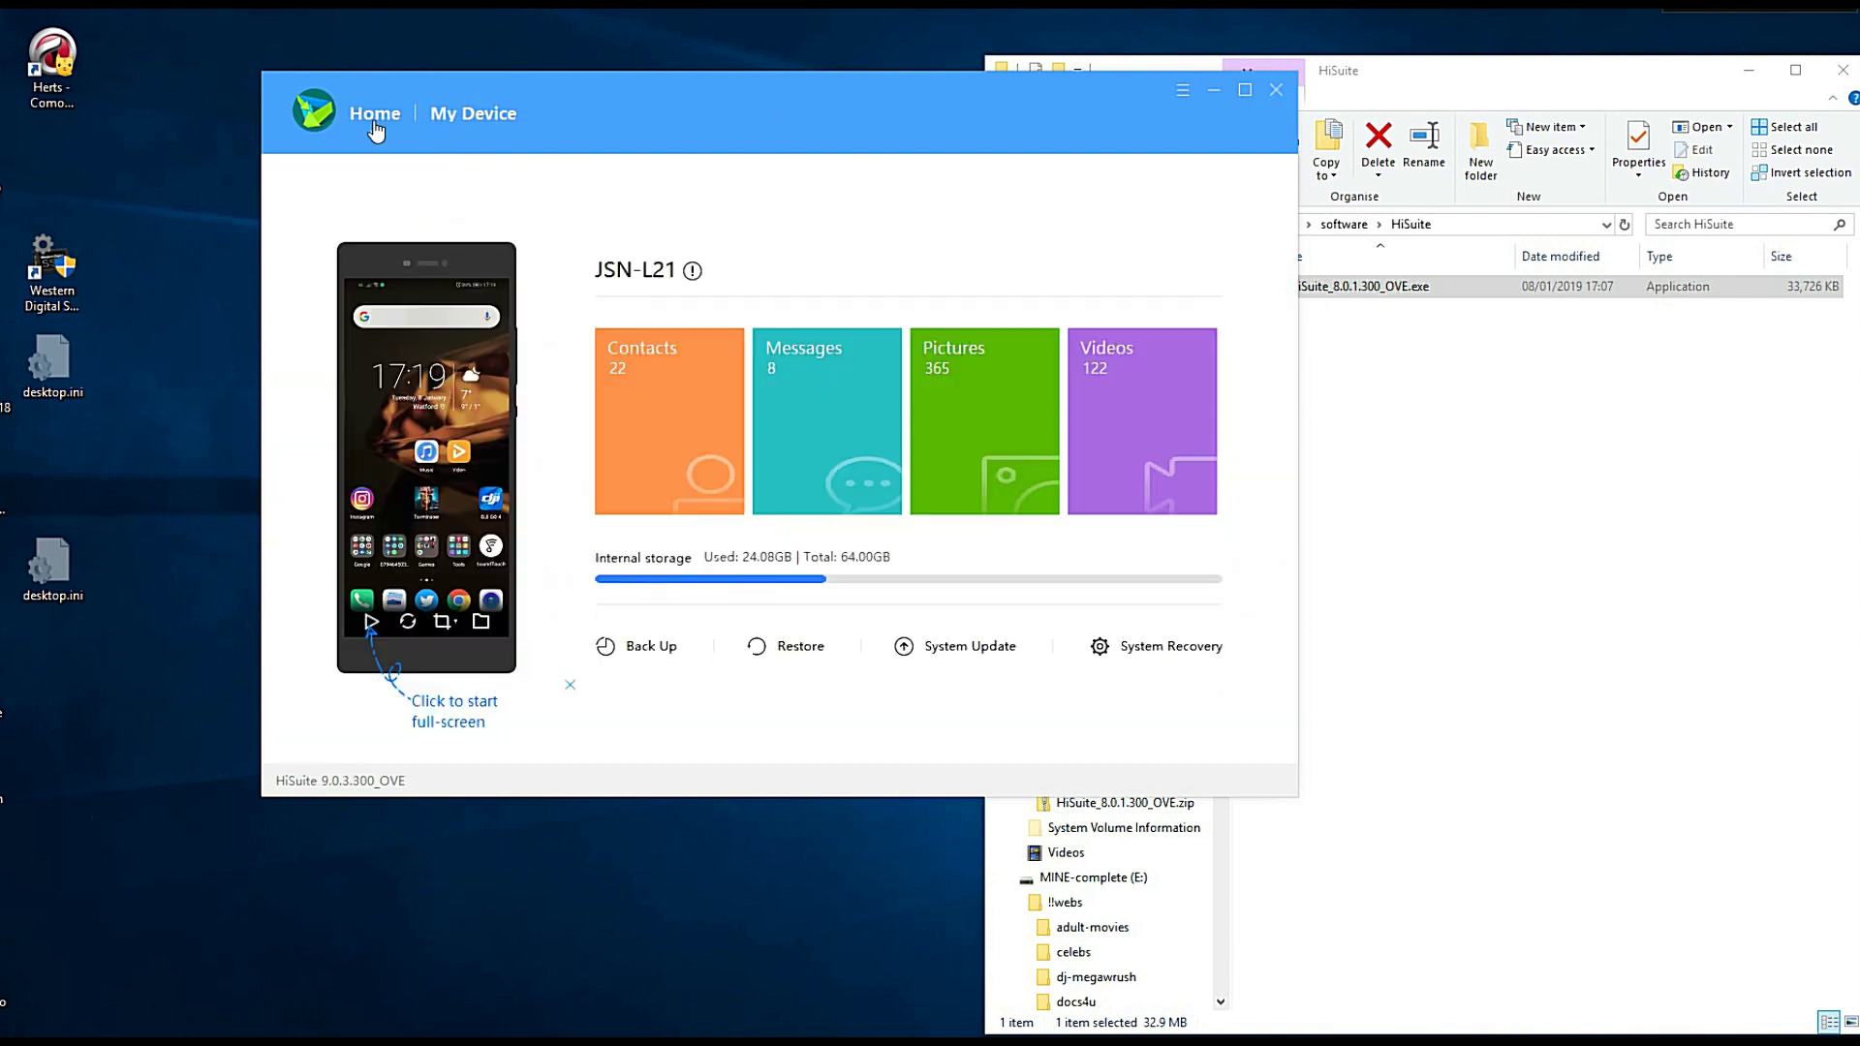